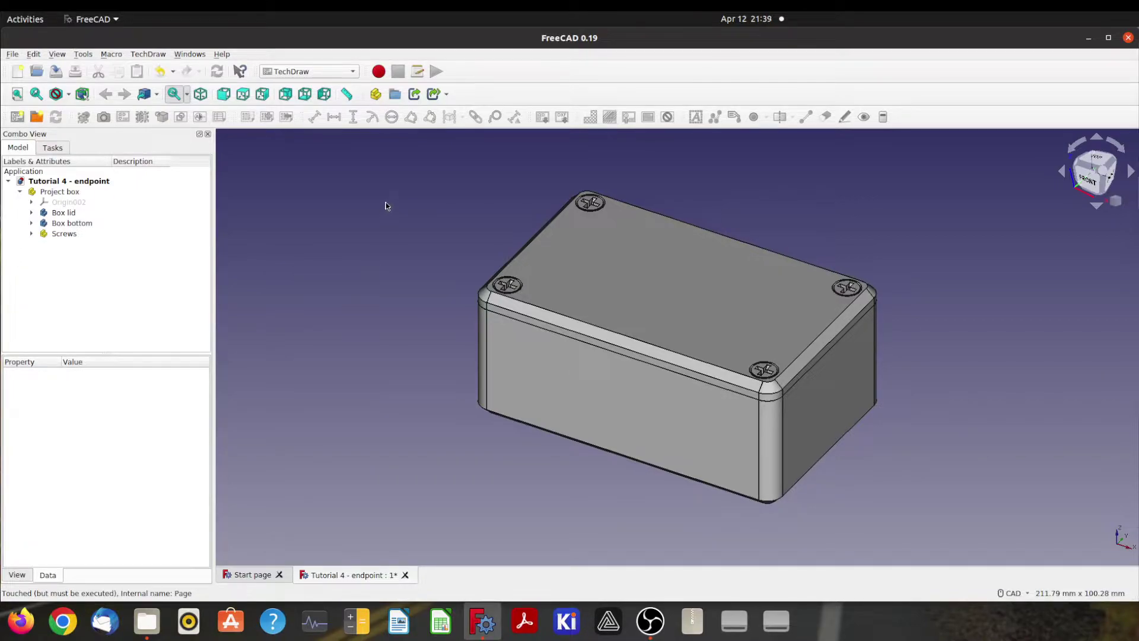
# Step: Activate the TechDraw workbench and create a new drawing page from the default A4 template
pyautogui.click(352, 71)
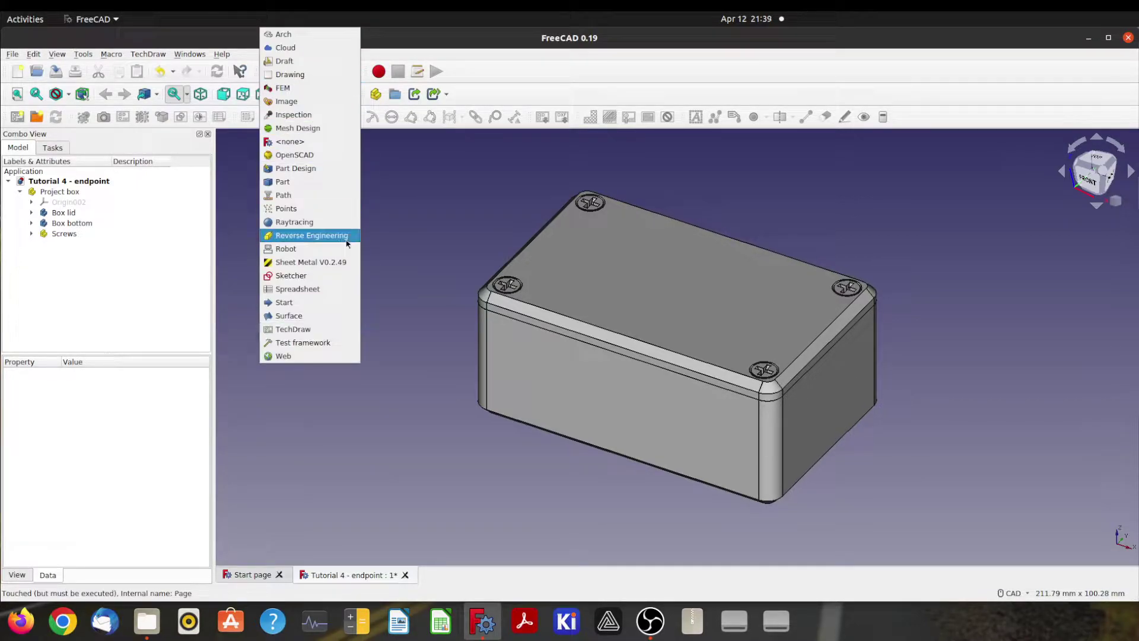
pyautogui.click(295, 329)
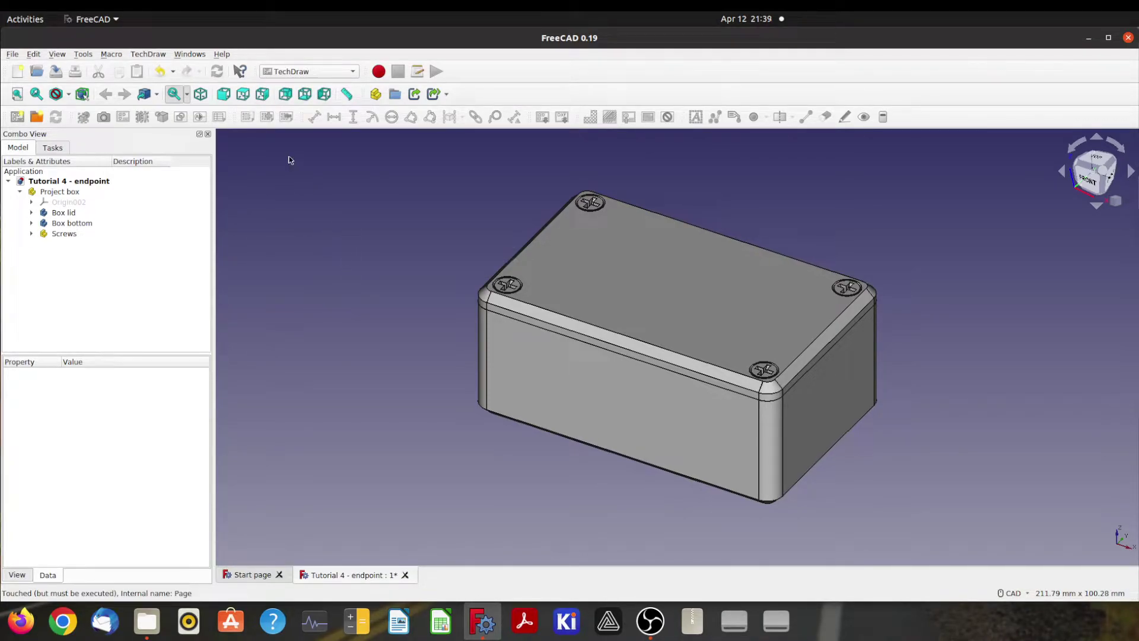
pyautogui.click(16, 118)
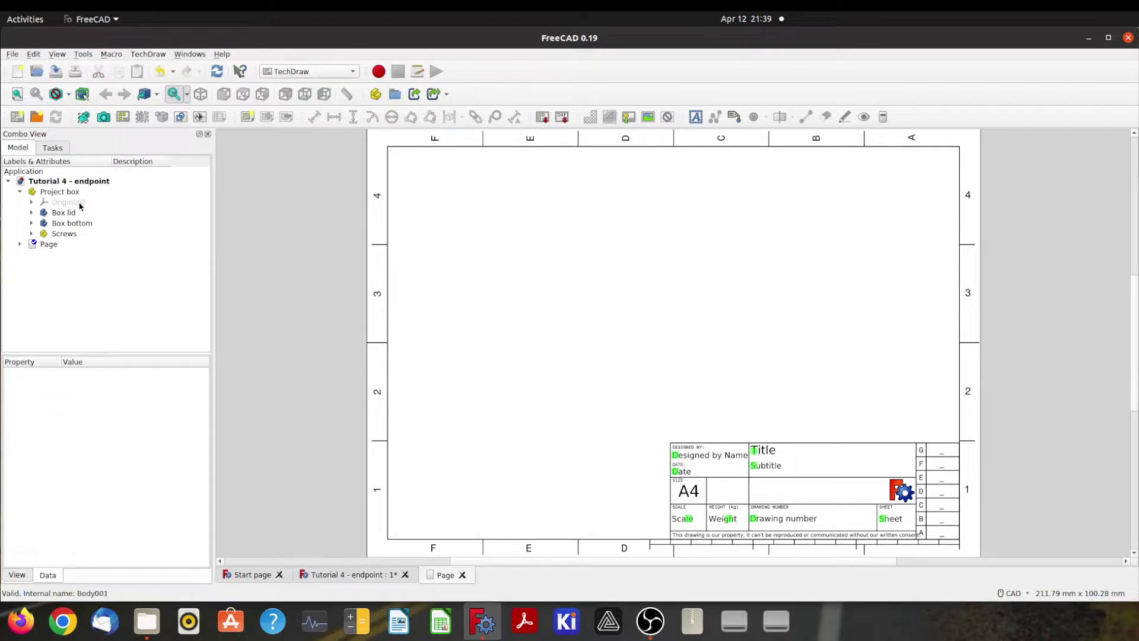
# Step: Return to the 3D model of the project box and set it to the isometric orientation
pyautogui.click(57, 193)
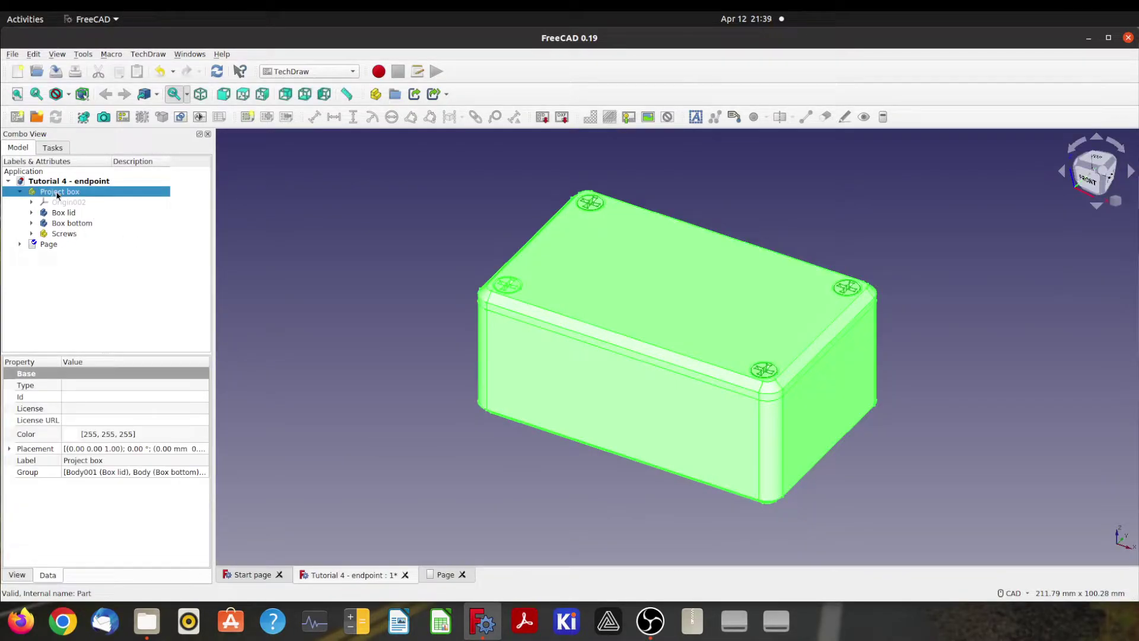
pyautogui.click(354, 304)
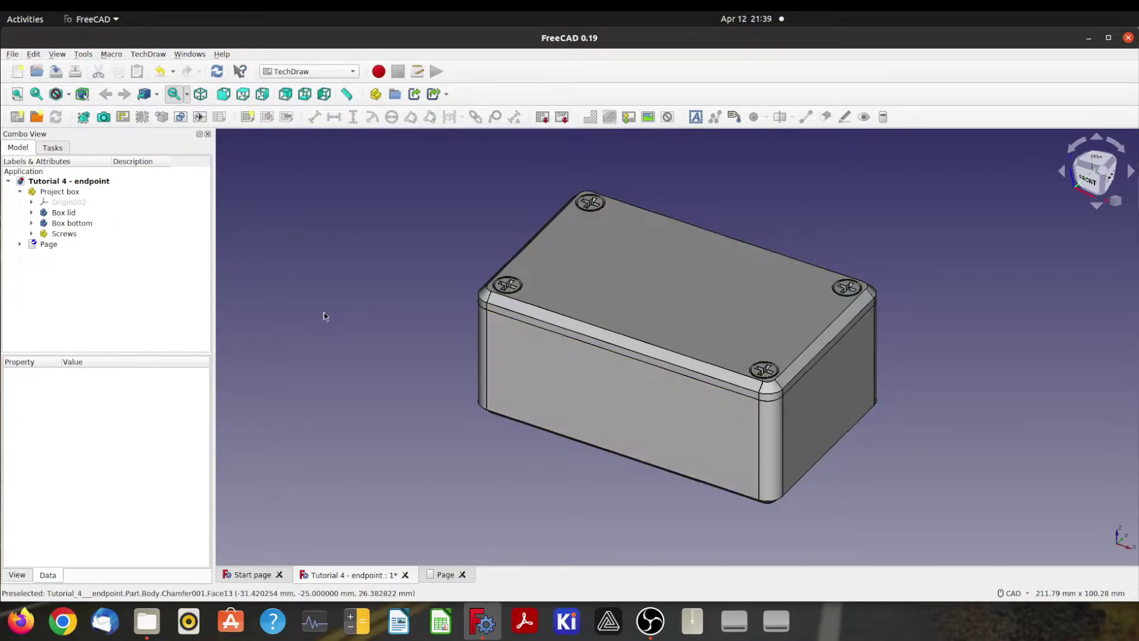
pyautogui.click(201, 94)
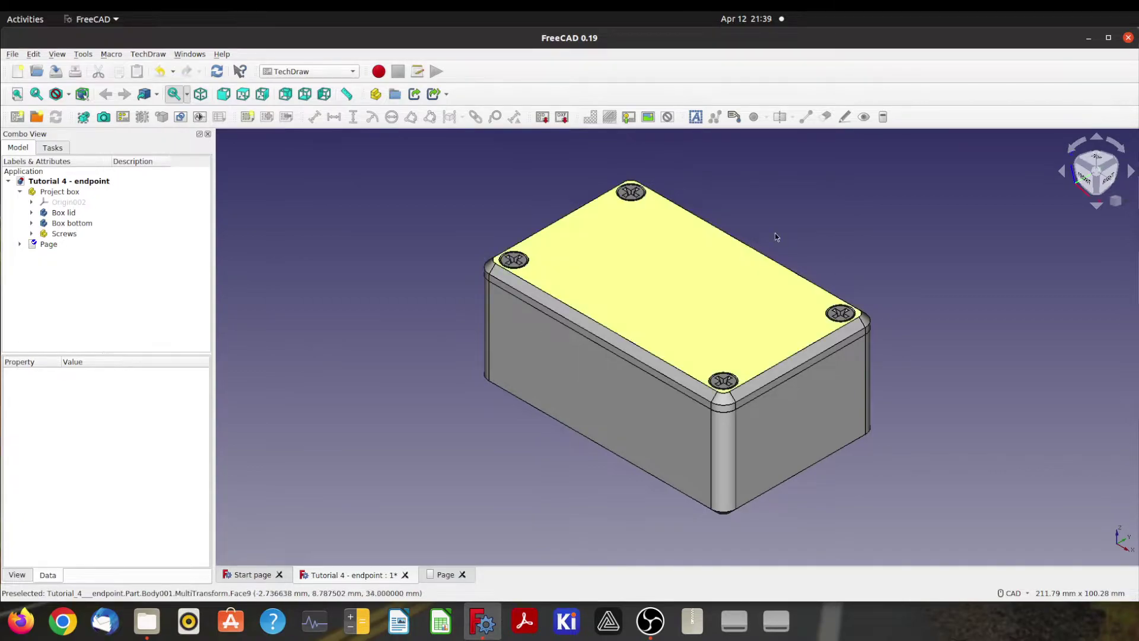
pyautogui.moveTo(931, 298); pyautogui.dragTo(353, 390, button='middle')
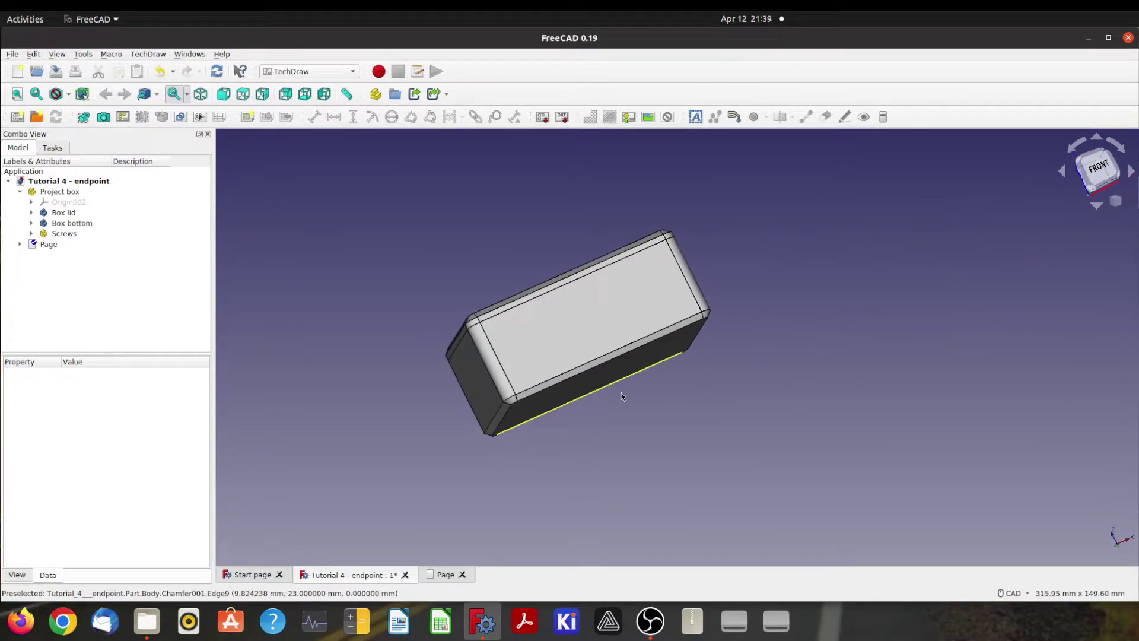
pyautogui.click(201, 93)
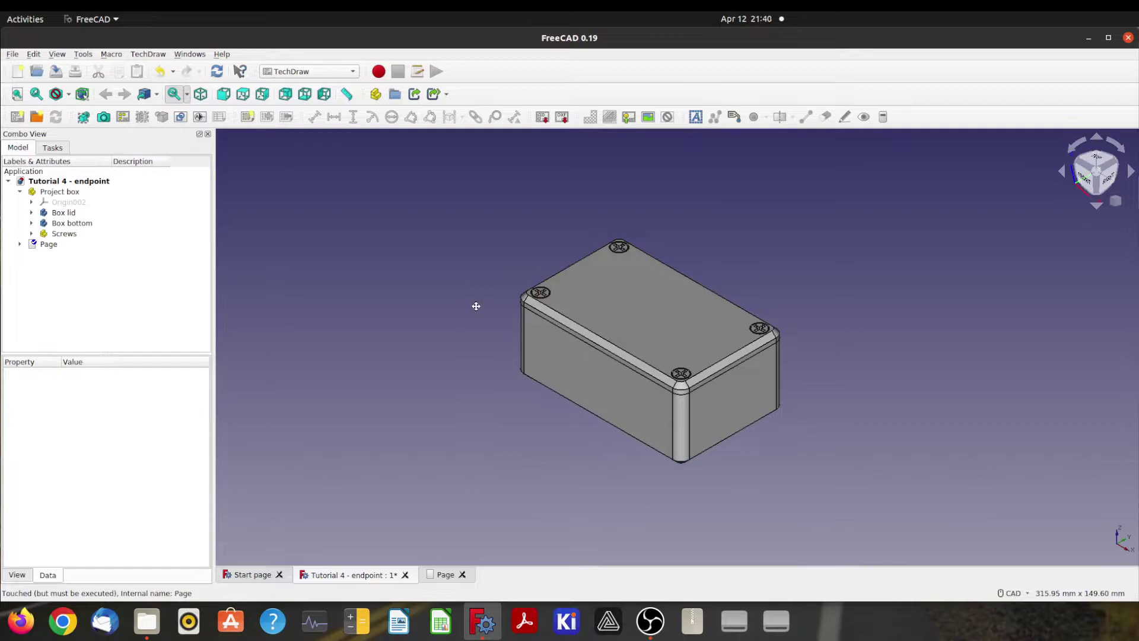
pyautogui.moveTo(475, 305); pyautogui.dragTo(498, 311, button='middle')
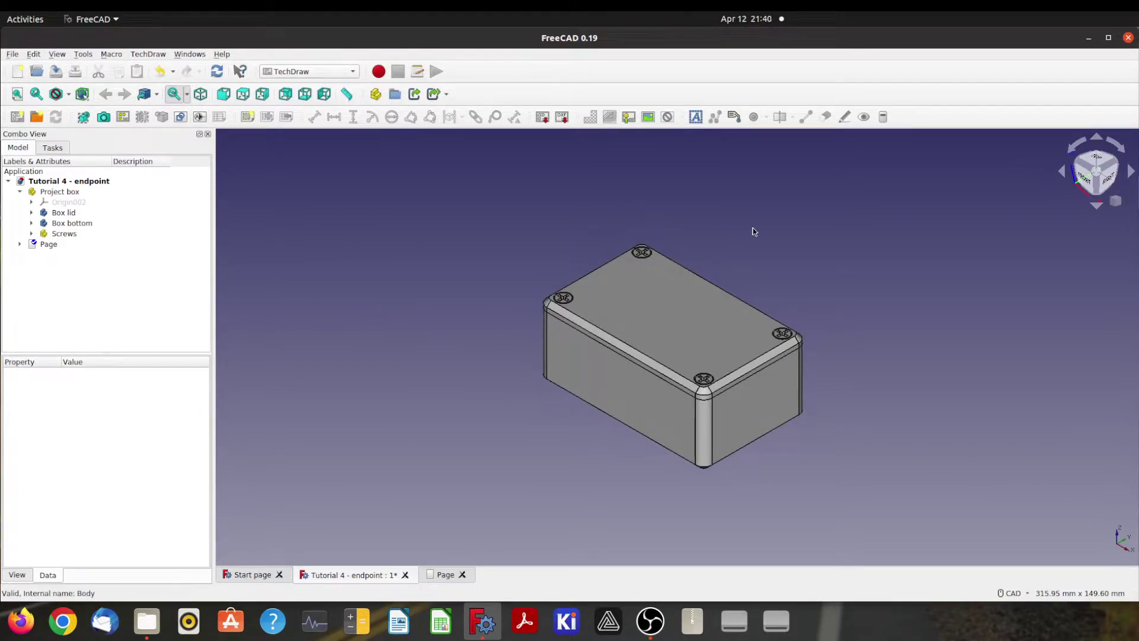
# Step: Insert a view of the whole Project box into the page and move it to the sheet's upper-left area
pyautogui.click(59, 192)
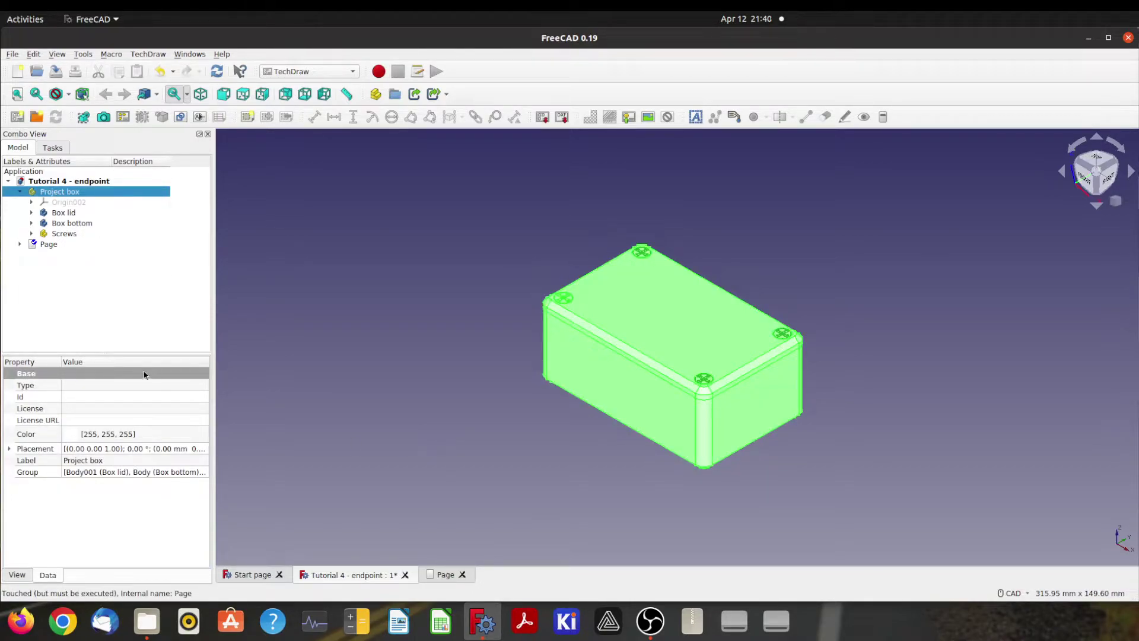
pyautogui.click(83, 120)
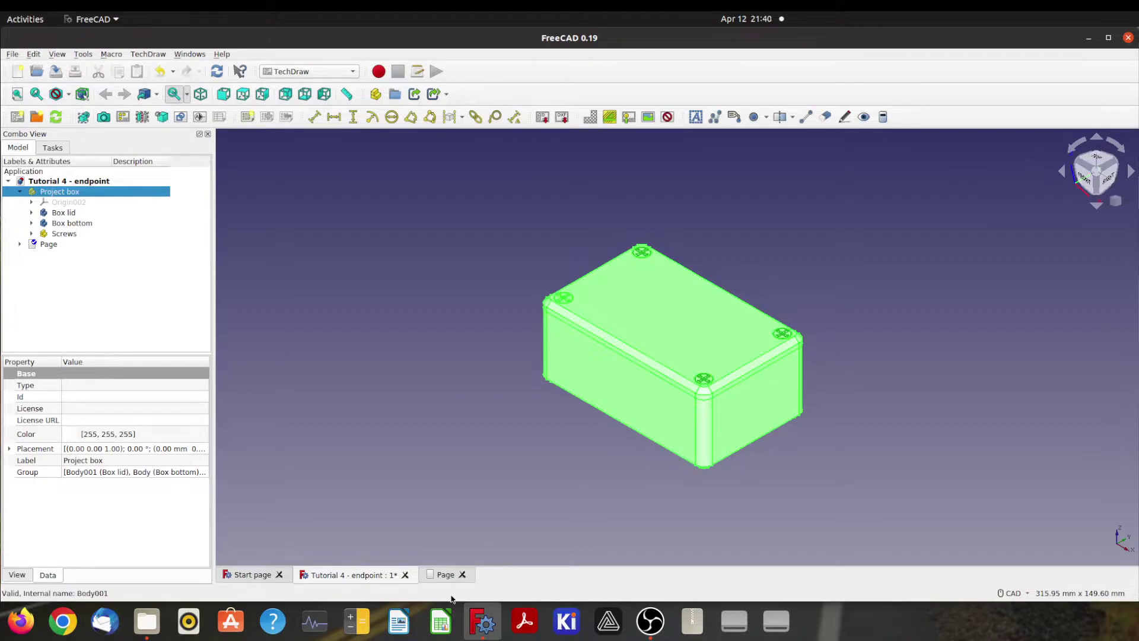
pyautogui.click(441, 575)
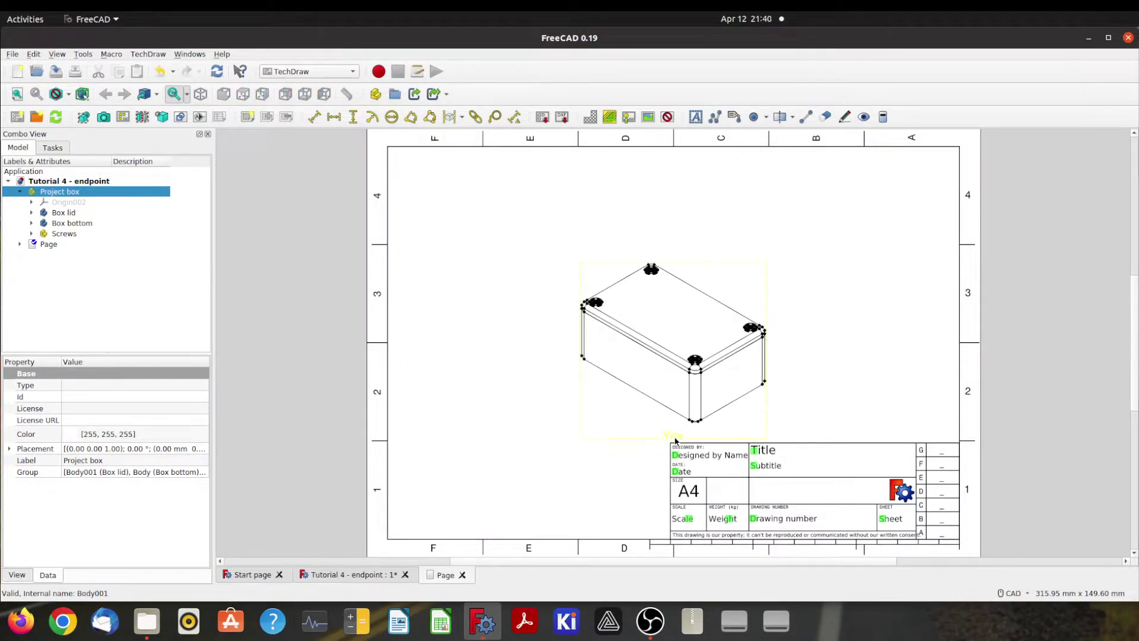
pyautogui.moveTo(672, 442)
pyautogui.mouseDown()
pyautogui.moveTo(558, 389)
pyautogui.moveTo(735, 439)
pyautogui.moveTo(548, 385)
pyautogui.moveTo(572, 395)
pyautogui.moveTo(533, 392)
pyautogui.mouseUp()
pyautogui.click(769, 205)
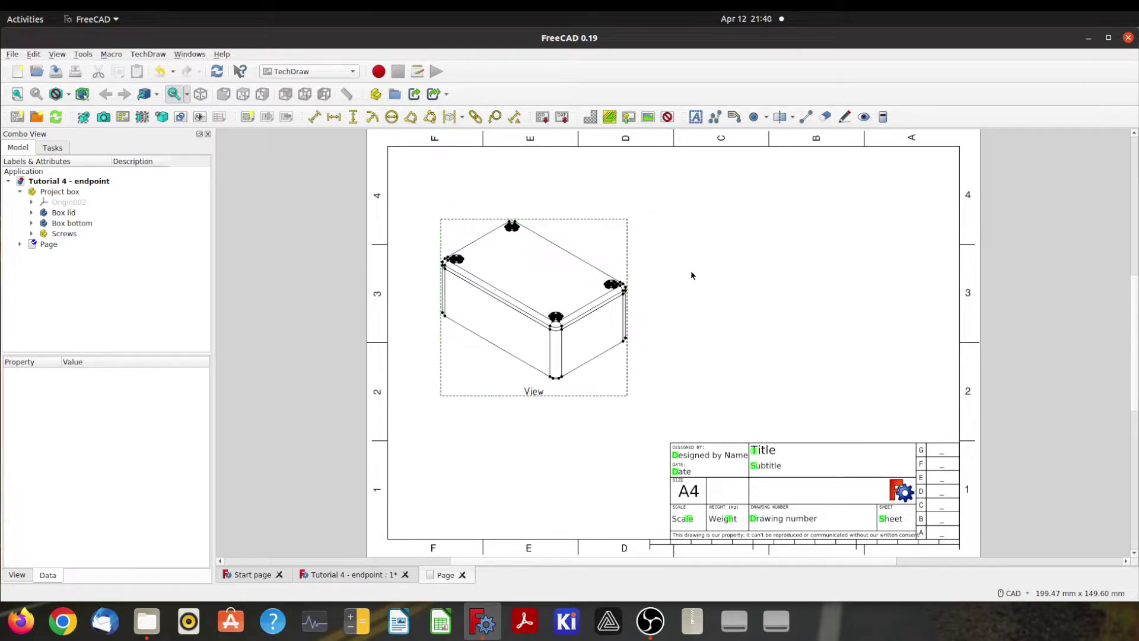
# Step: Toggle the page's view frames off, on and off again to leave the drawing without frames and vertices
pyautogui.rightClick(698, 179)
pyautogui.click(722, 189)
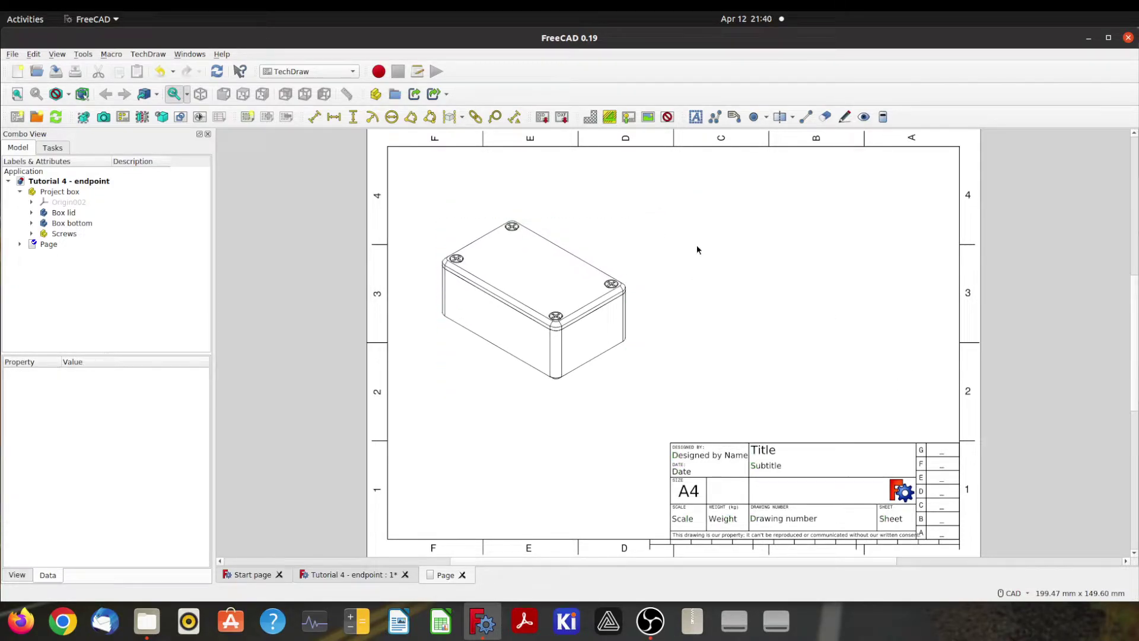
pyautogui.rightClick(680, 173)
pyautogui.click(698, 179)
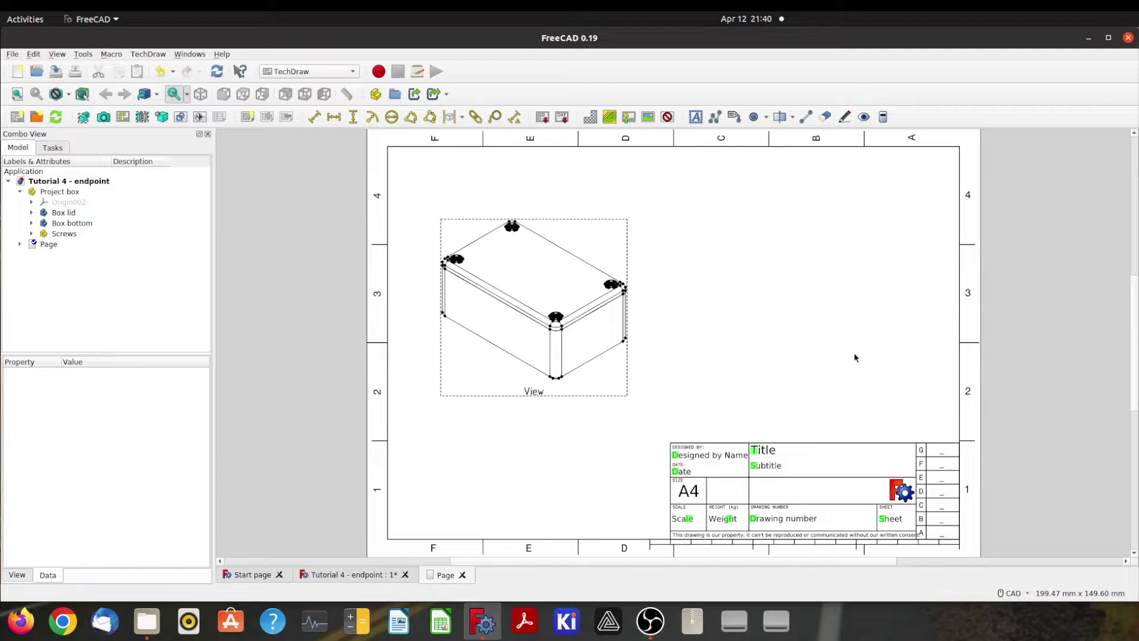
pyautogui.rightClick(674, 202)
pyautogui.click(692, 207)
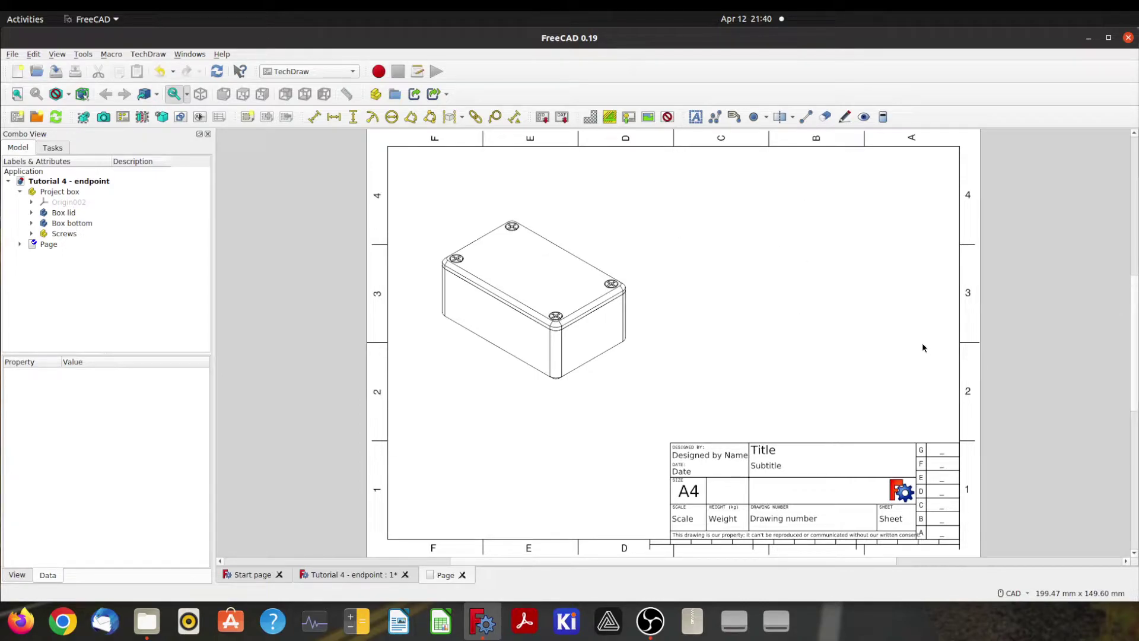
# Step: Attach balloons 1, 2 and 3 to the rear corner screw, the lid's back edge and the box bottom's right vertical edge
pyautogui.click(513, 228)
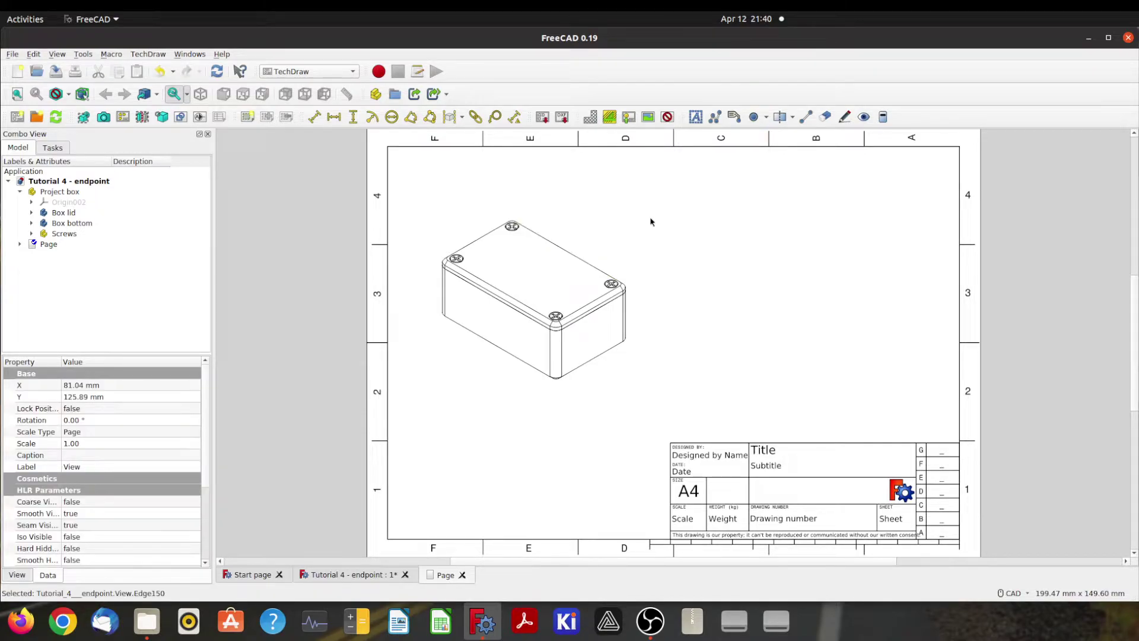
pyautogui.click(494, 117)
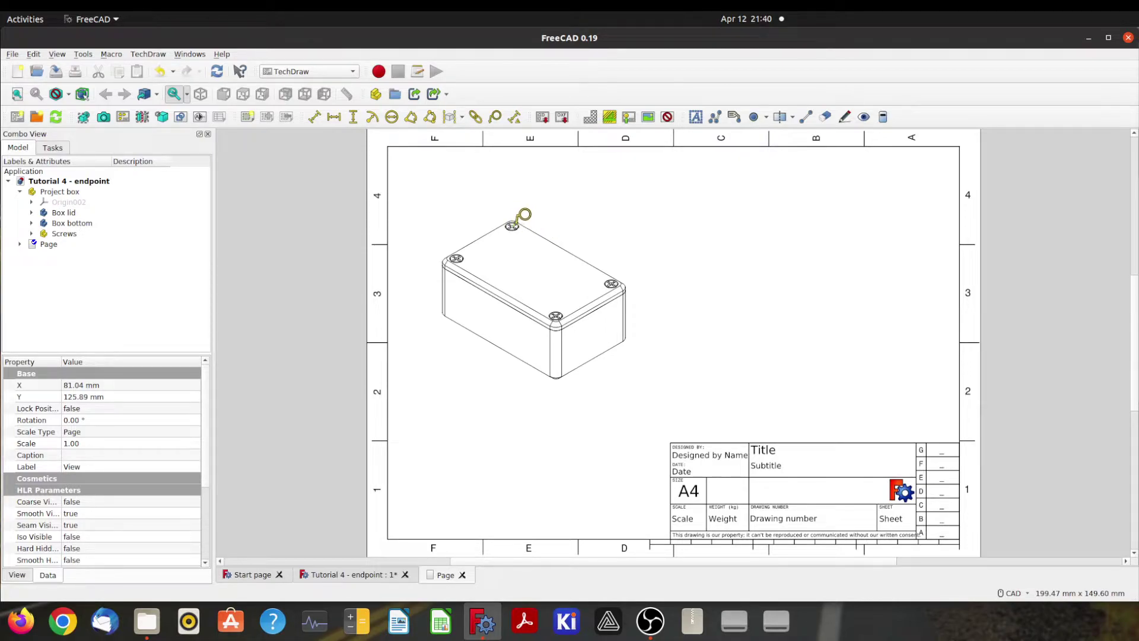
pyautogui.click(514, 223)
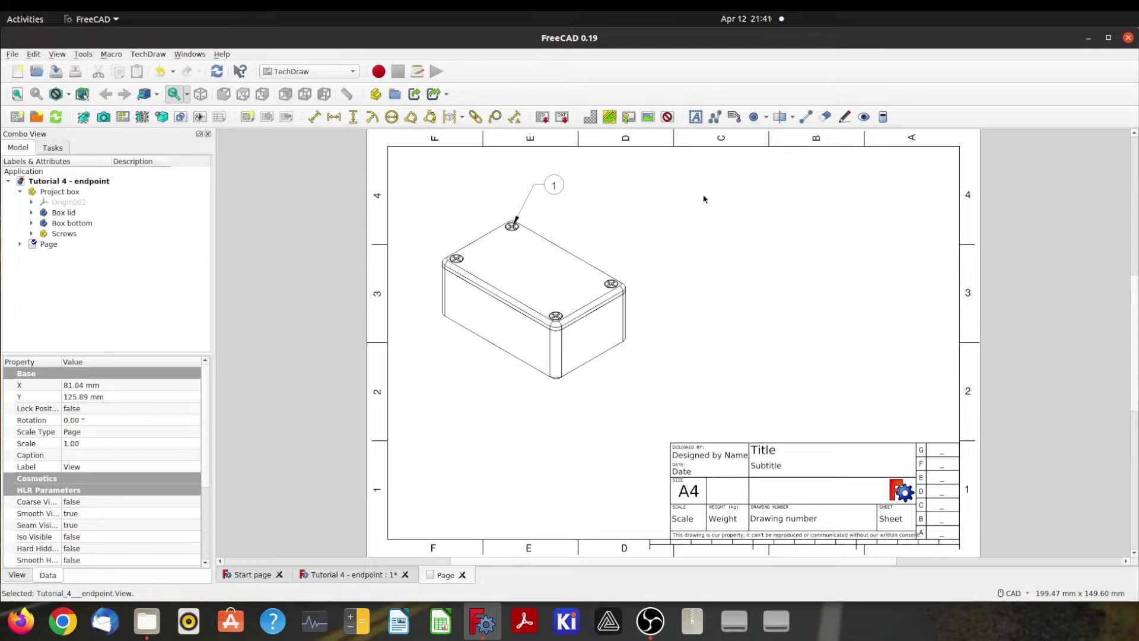
pyautogui.click(565, 250)
pyautogui.click(495, 117)
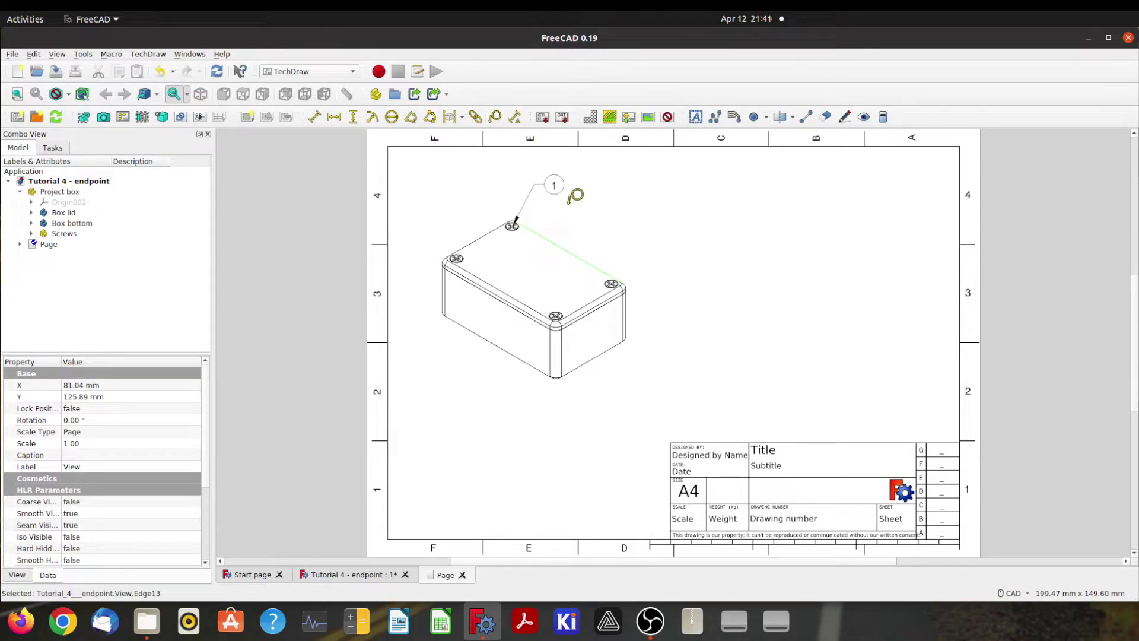
pyautogui.click(564, 245)
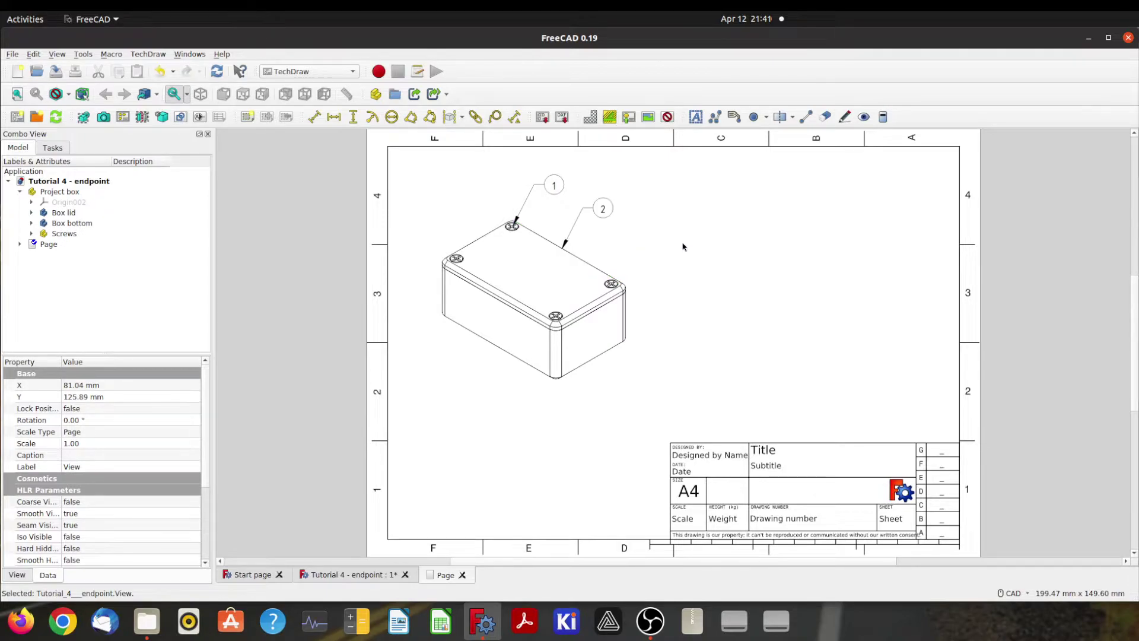
pyautogui.click(625, 309)
pyautogui.click(495, 117)
pyautogui.click(628, 307)
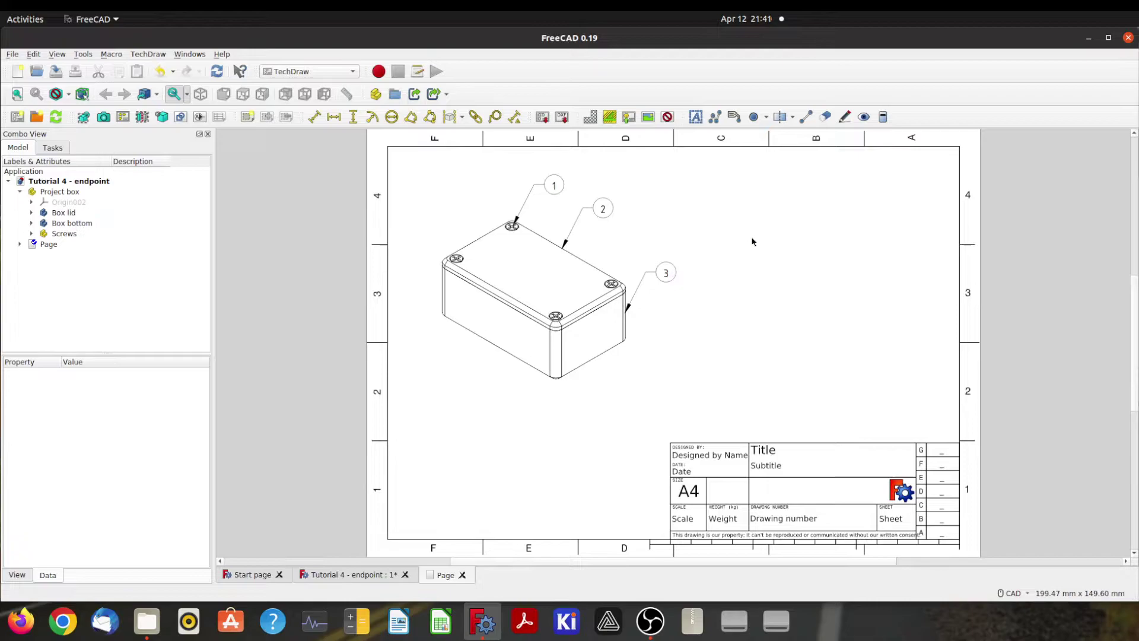
# Step: Reposition the balloons, lowering 3 and 2 slightly and placing 1 to the upper left of its screw
pyautogui.moveTo(666, 273); pyautogui.dragTo(672, 293)
pyautogui.moveTo(603, 208); pyautogui.dragTo(612, 229)
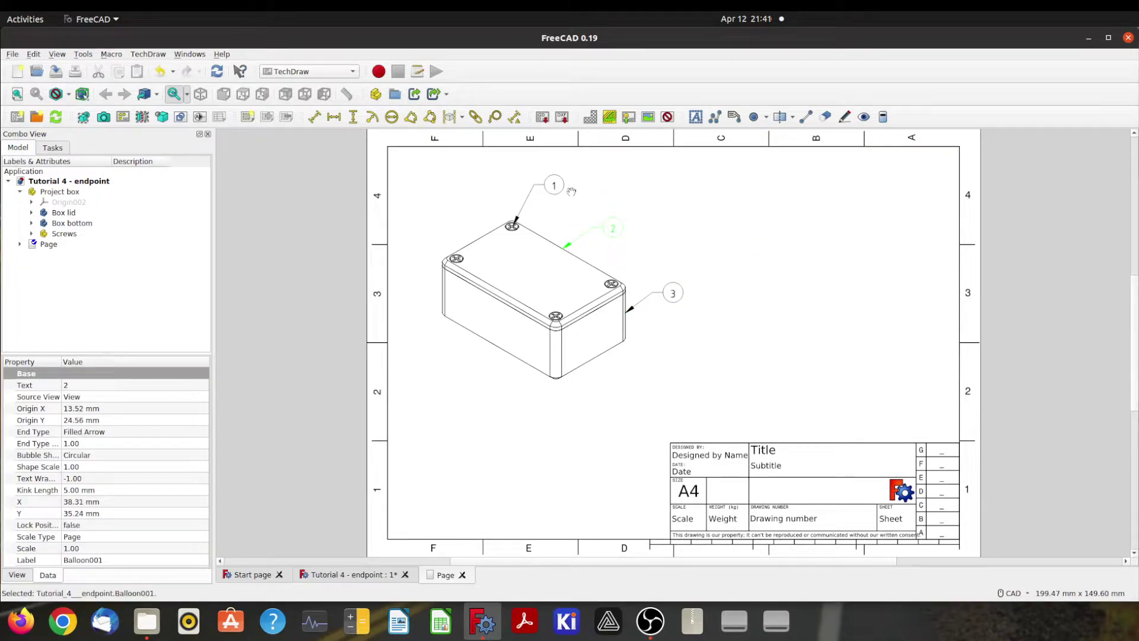
pyautogui.moveTo(554, 185); pyautogui.dragTo(465, 190)
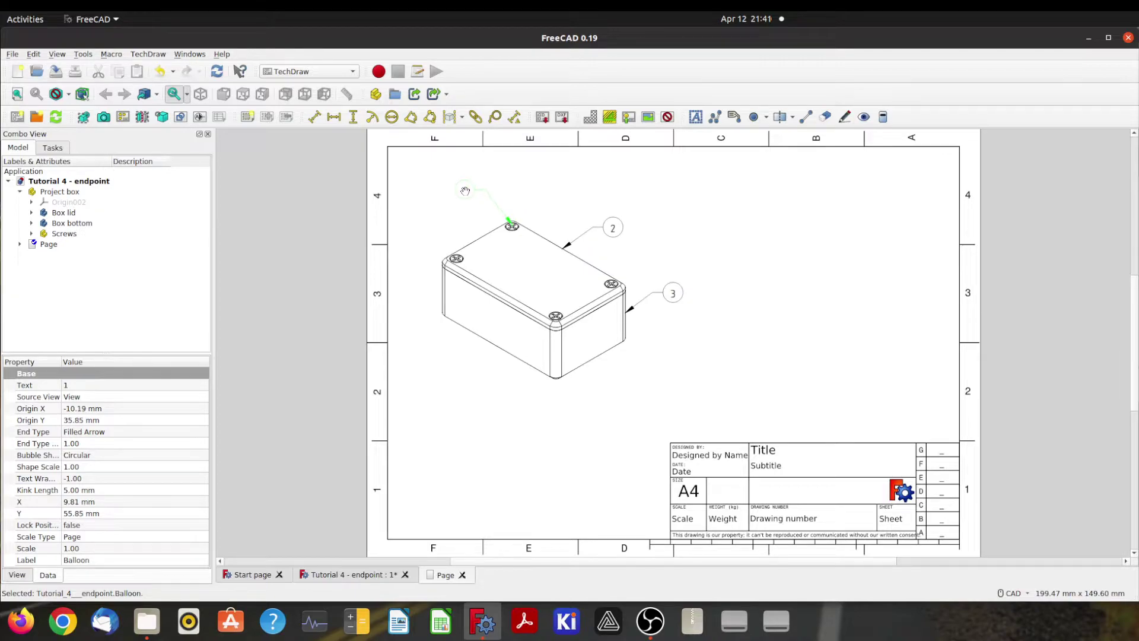
pyautogui.click(601, 185)
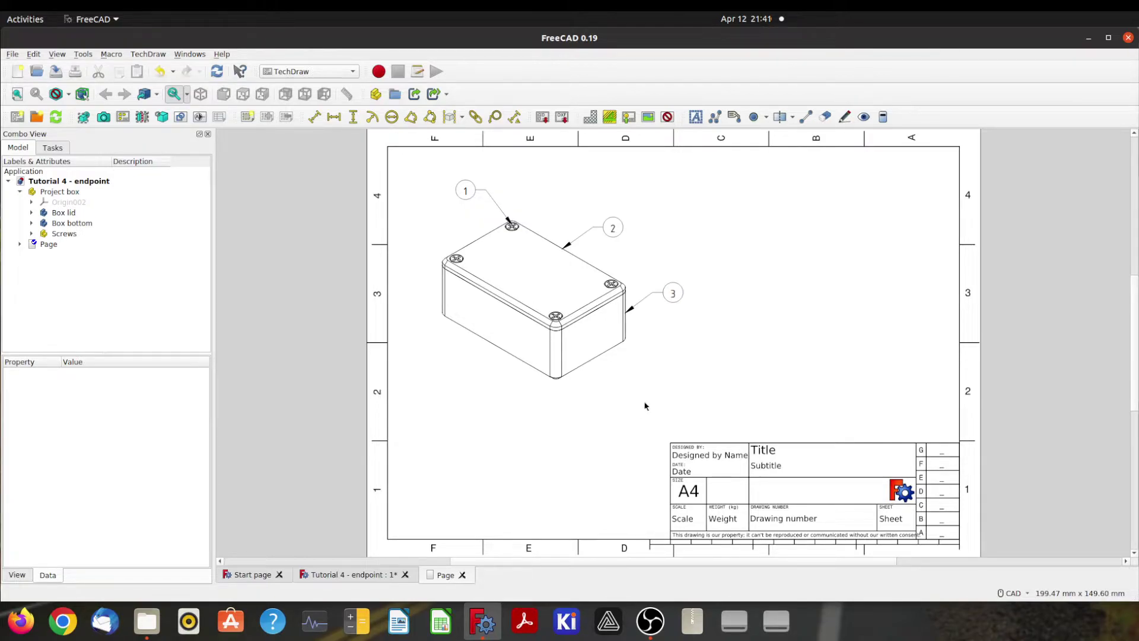
# Step: Show the view frames, insert a text annotation and move it right of the box view to about X 198 mm, Y 106 mm
pyautogui.rightClick(805, 238)
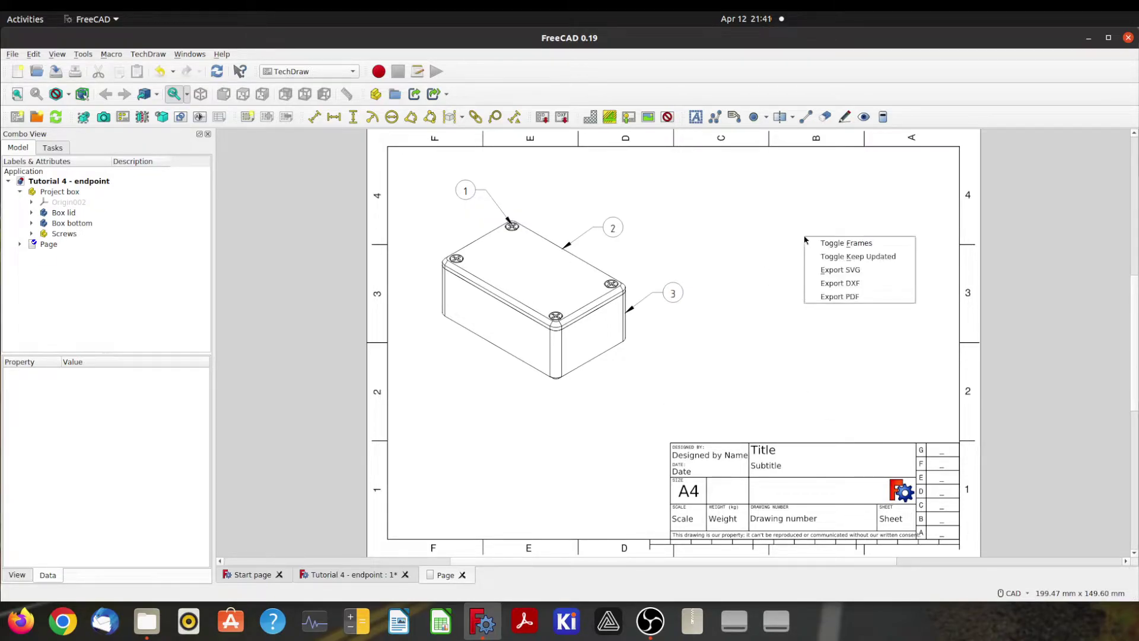
pyautogui.click(836, 243)
pyautogui.click(695, 116)
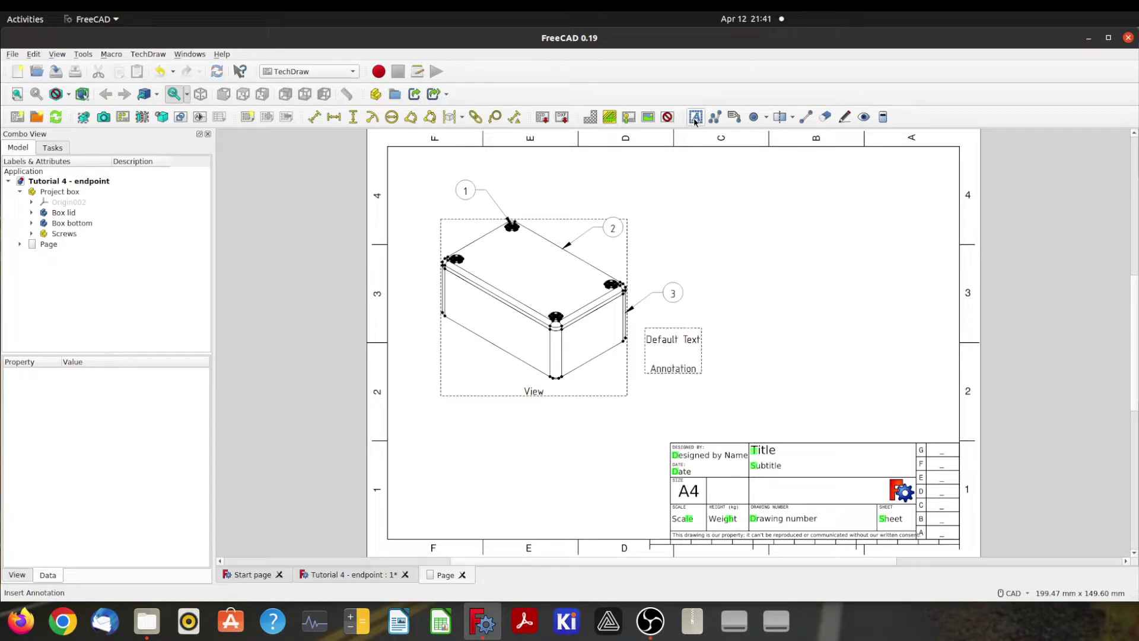
pyautogui.click(674, 371)
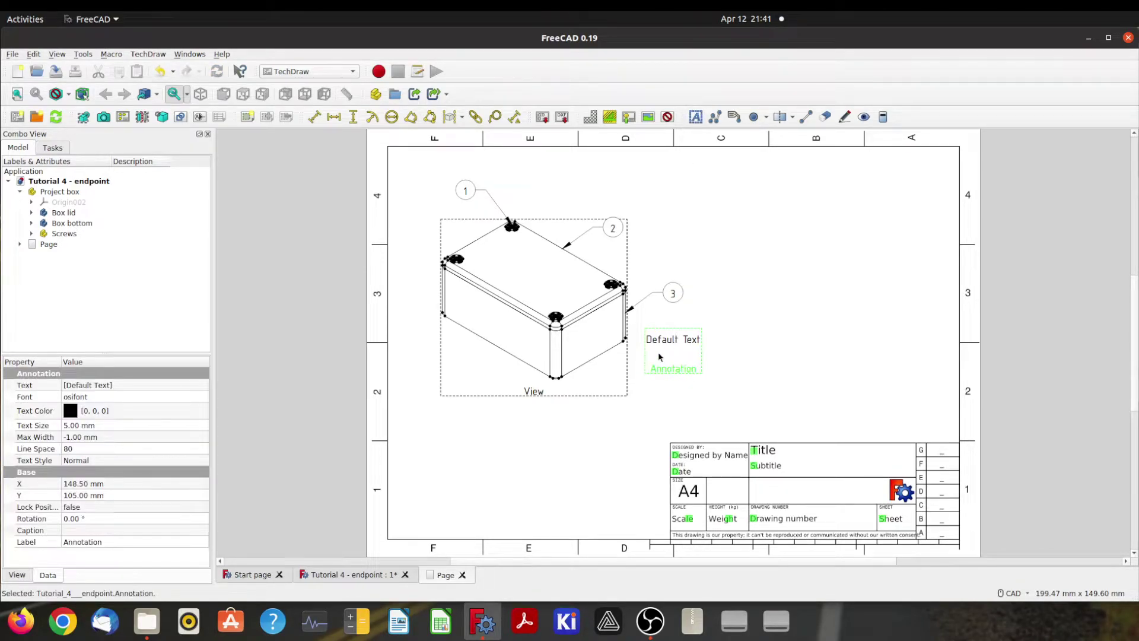
pyautogui.moveTo(658, 356); pyautogui.dragTo(761, 355)
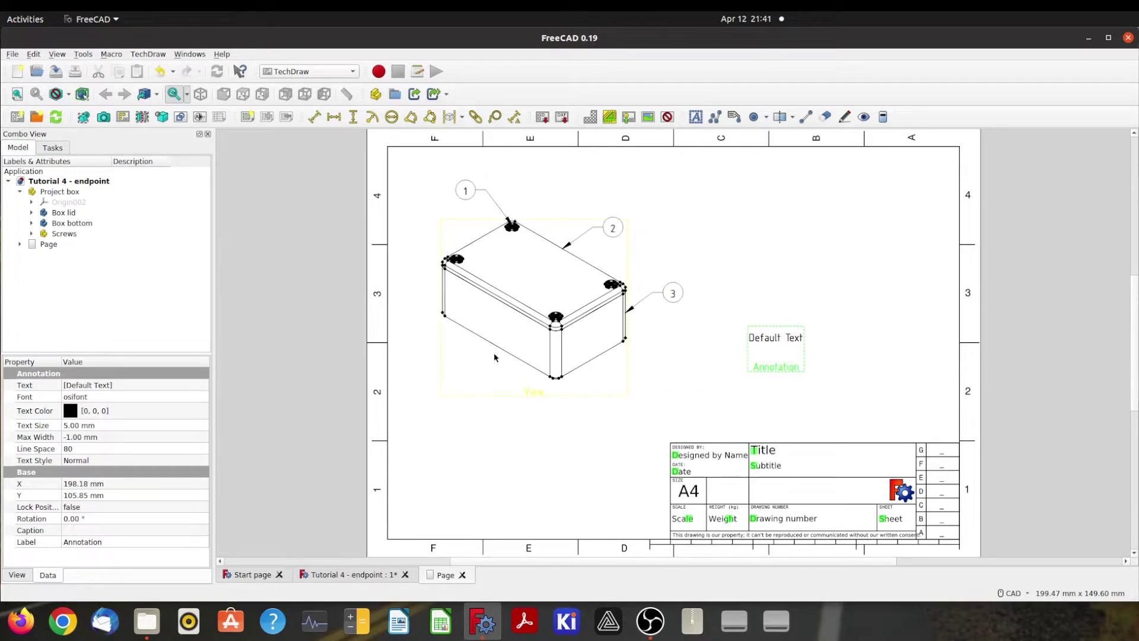
# Step: Replace the annotation's default text with "Parts List" and add the line "1. Screw" above it
pyautogui.click(198, 385)
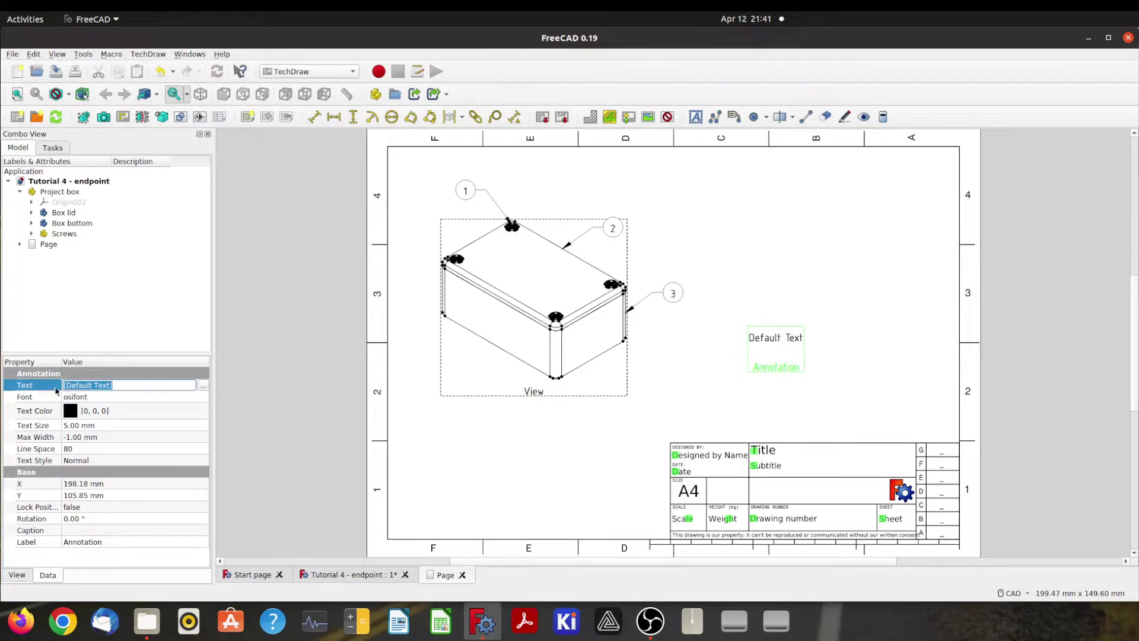
pyautogui.click(203, 386)
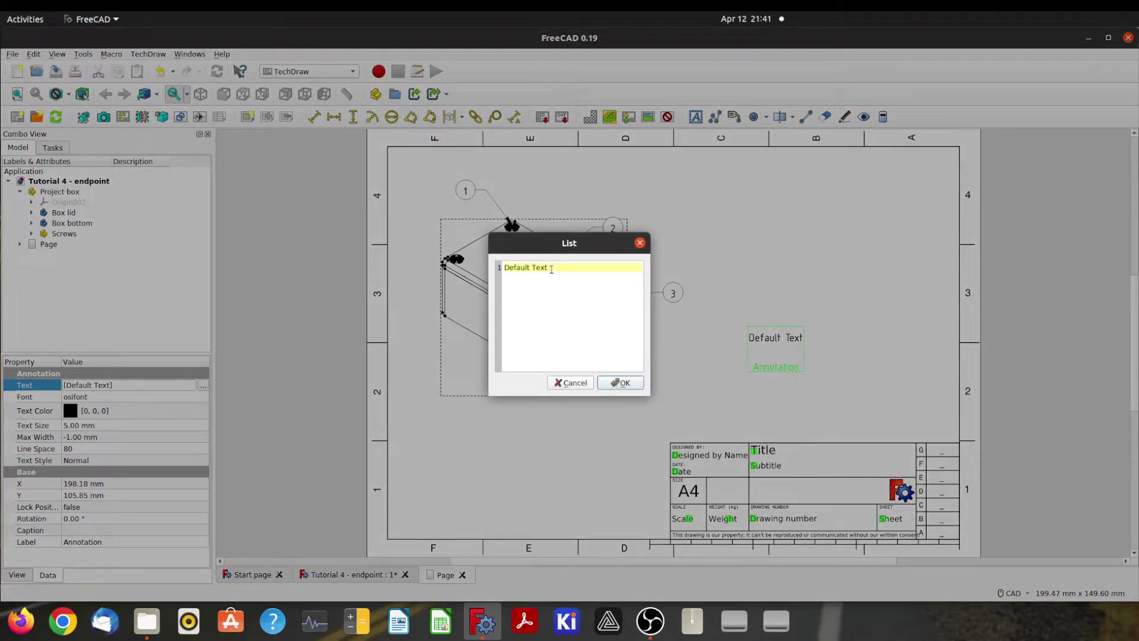
pyautogui.moveTo(551, 269); pyautogui.dragTo(492, 270)
pyautogui.press('BackSpace')
pyautogui.write('Parts List')
pyautogui.press('Return')
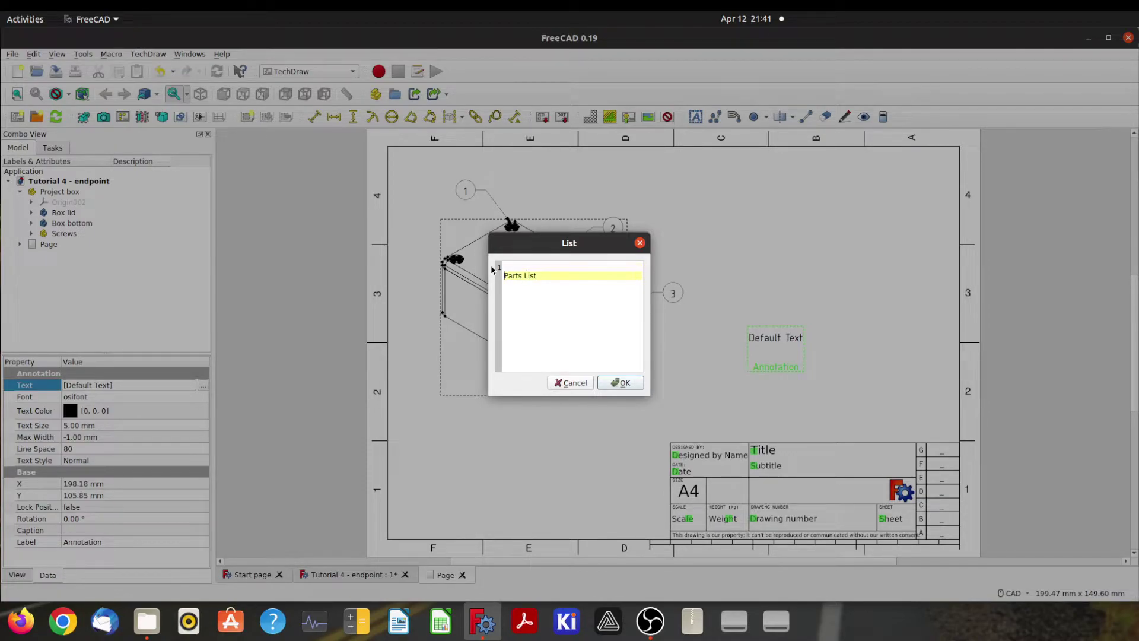
pyautogui.press('Up')
pyautogui.write('1.')
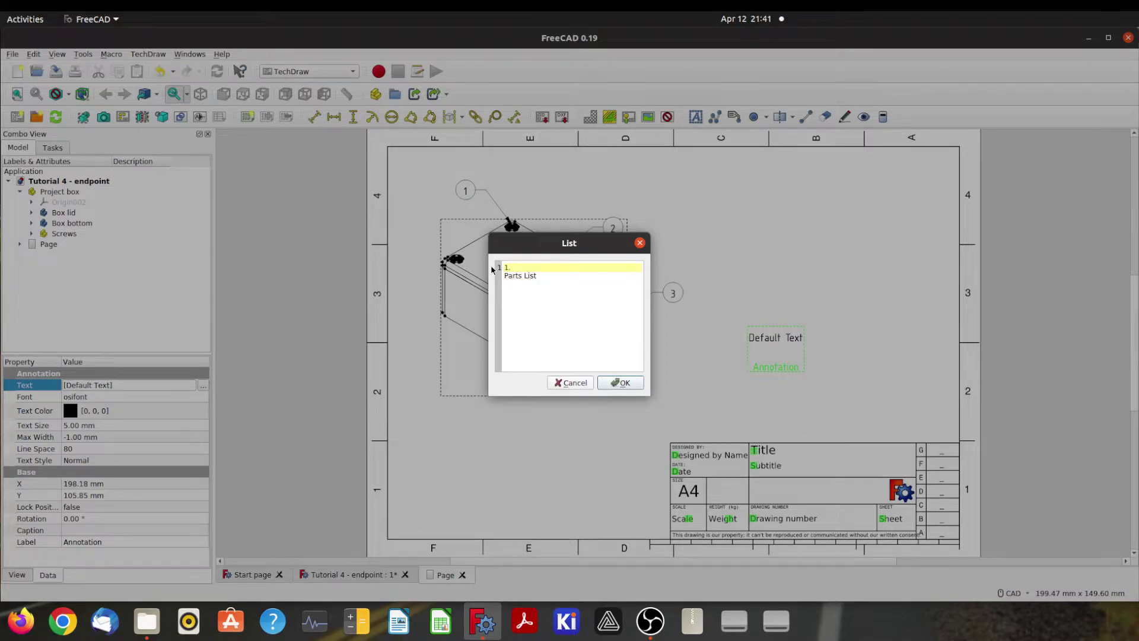
pyautogui.write(' Screw')
# Step: Add the lines "2. Lid" and "3. Box" above the screw entry and apply the annotation text
pyautogui.press('Home')
pyautogui.press('Return')
pyautogui.press('Up')
pyautogui.write('2')
pyautogui.write('b')
pyautogui.press('BackSpace')
pyautogui.write('d')
pyautogui.press('Home')
pyautogui.press('Return')
pyautogui.press('Up')
pyautogui.write('3. Box')
pyautogui.click(622, 382)
# Step: Move the parts list to about X 269 mm, Y 82 mm, above the title block's right end, and hide the view frames
pyautogui.moveTo(764, 393); pyautogui.dragTo(908, 442)
pyautogui.rightClick(876, 293)
pyautogui.click(884, 297)
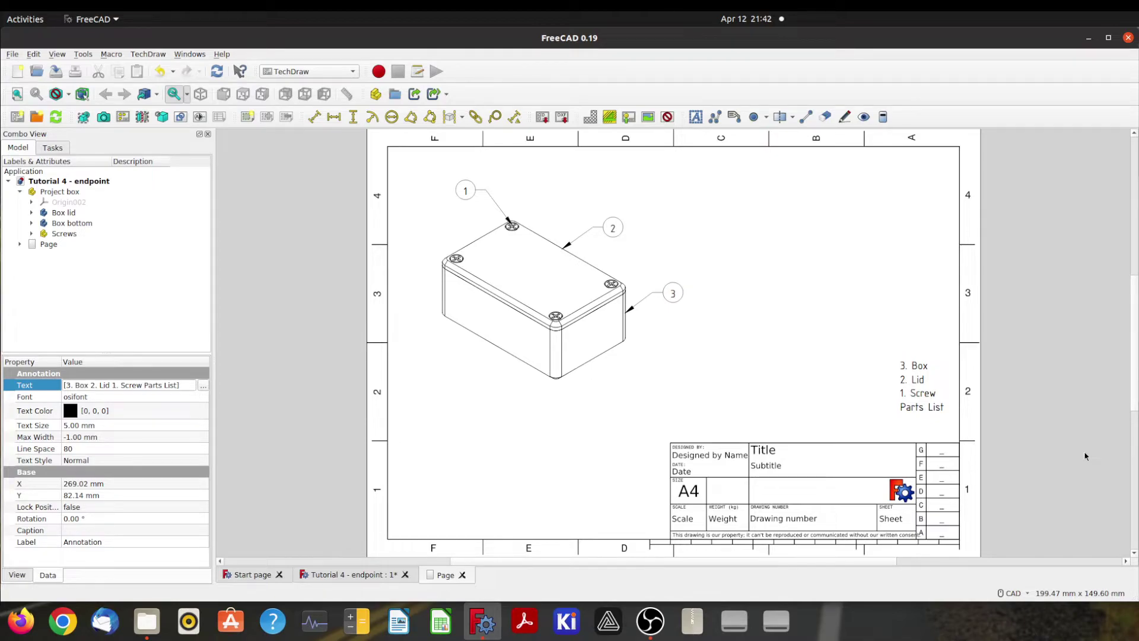
# Step: Show the view frames and delete the parts list text annotation from the drawing page
pyautogui.rightClick(816, 268)
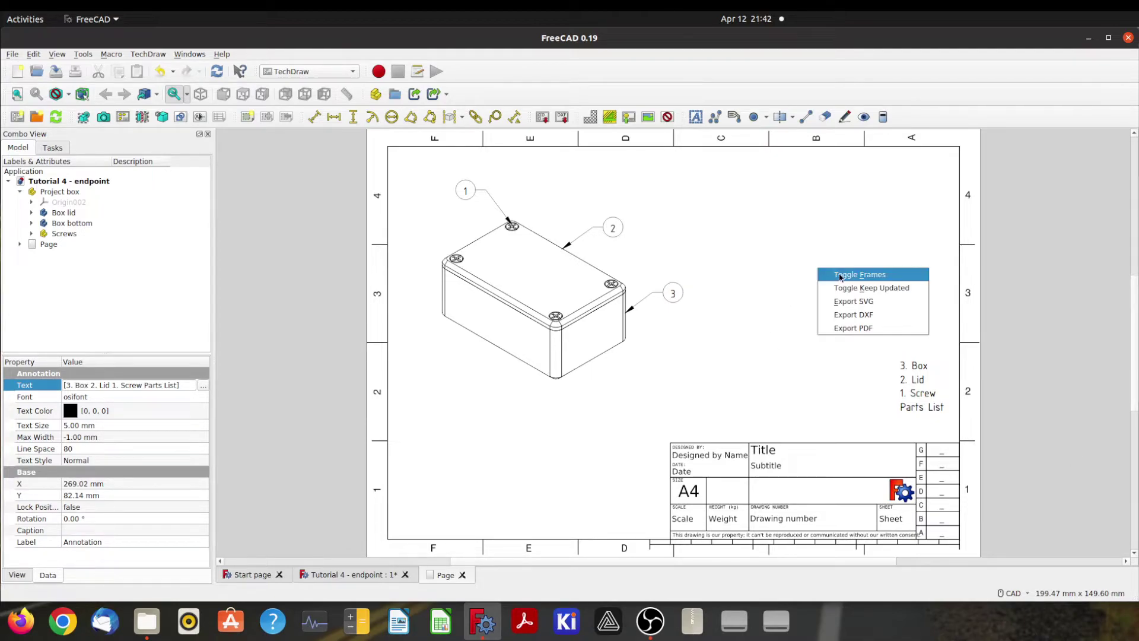
pyautogui.click(842, 278)
pyautogui.press('Delete')
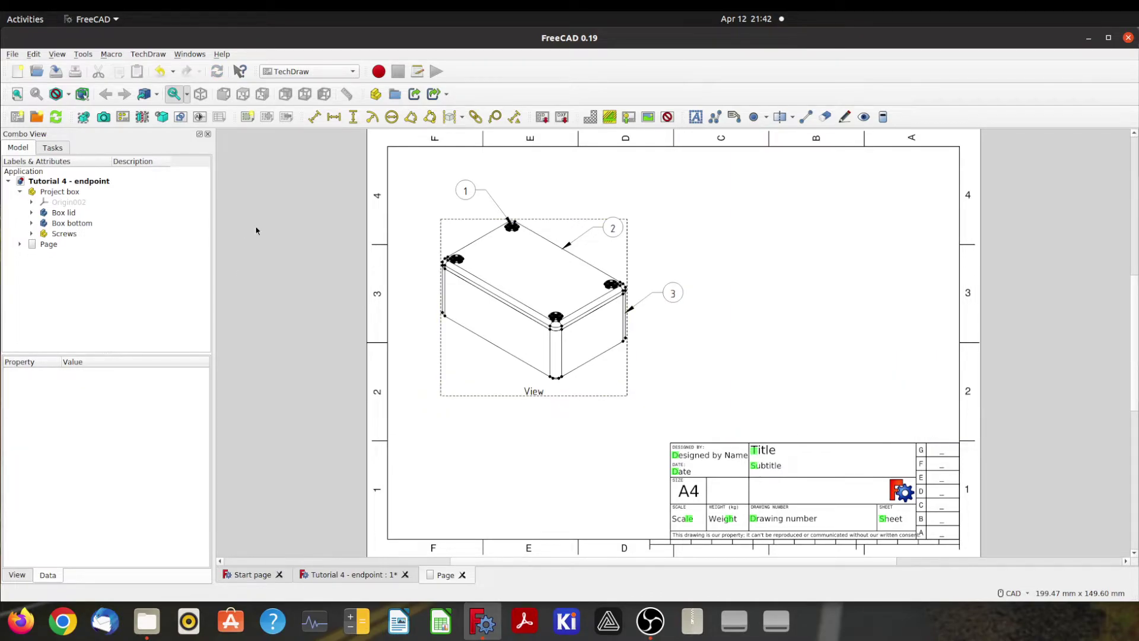
# Step: Switch to the Spreadsheet workbench, create a new spreadsheet and open it for editing
pyautogui.click(352, 73)
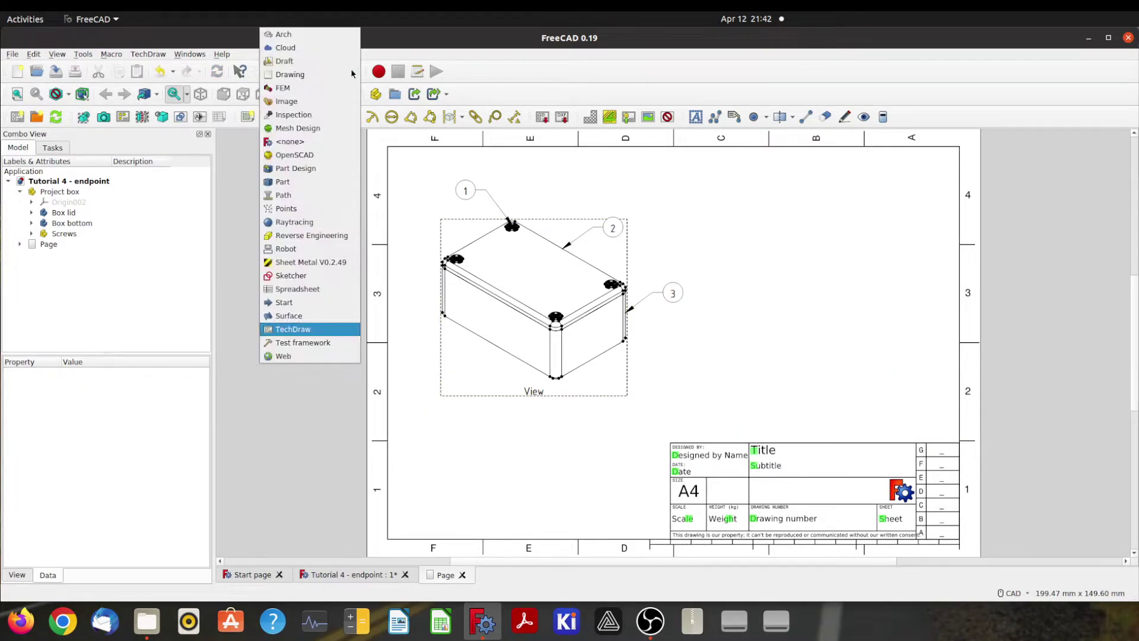
pyautogui.click(298, 290)
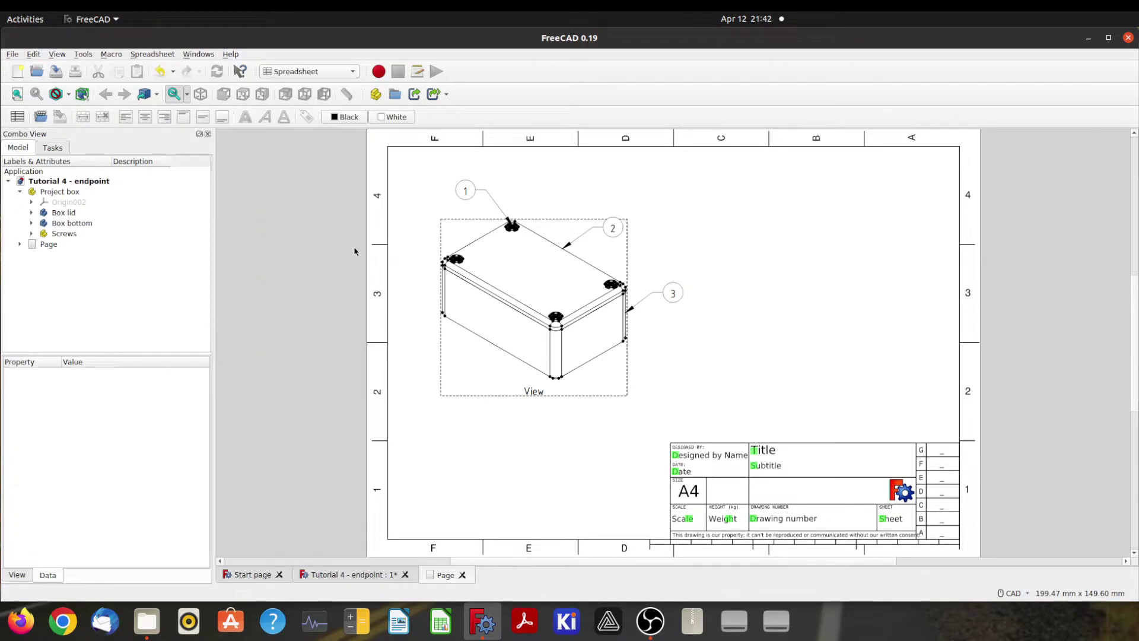
pyautogui.click(18, 117)
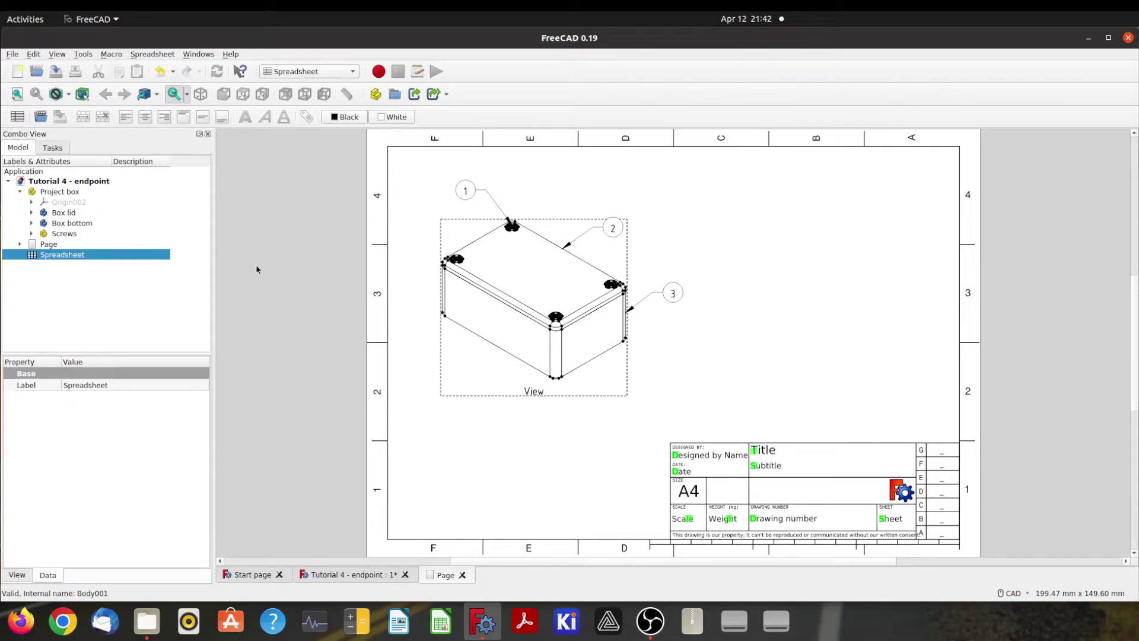
pyautogui.doubleClick(40, 256)
# Step: Enter the column headings "Item", "Qty" and "Part No." in cells A1 to C1
pyautogui.click(271, 178)
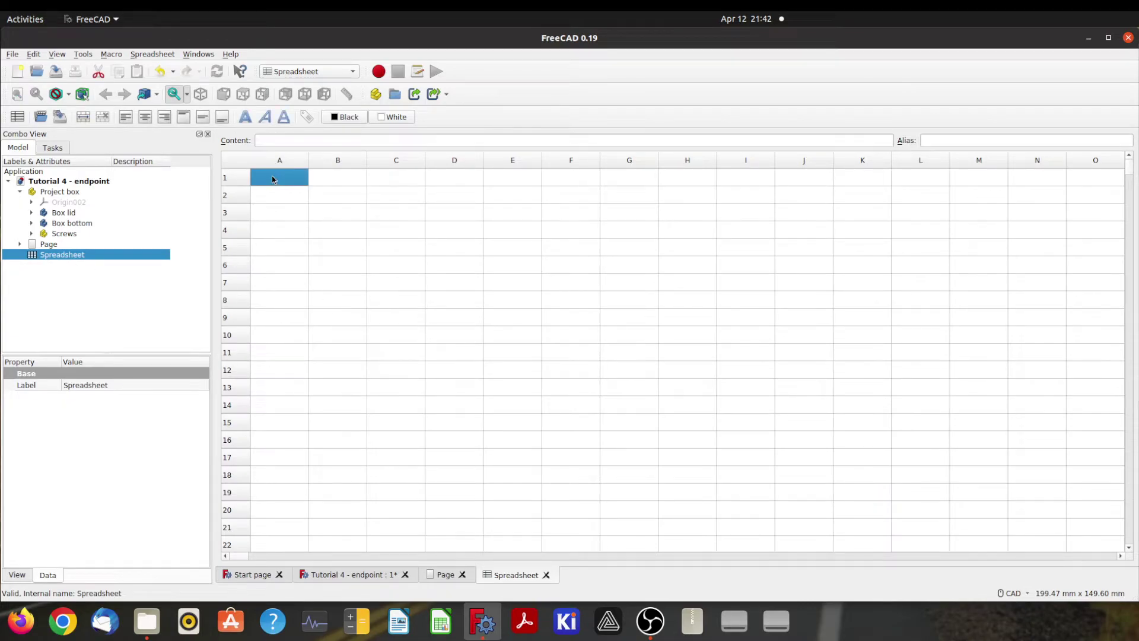
pyautogui.write('Item')
pyautogui.click(341, 184)
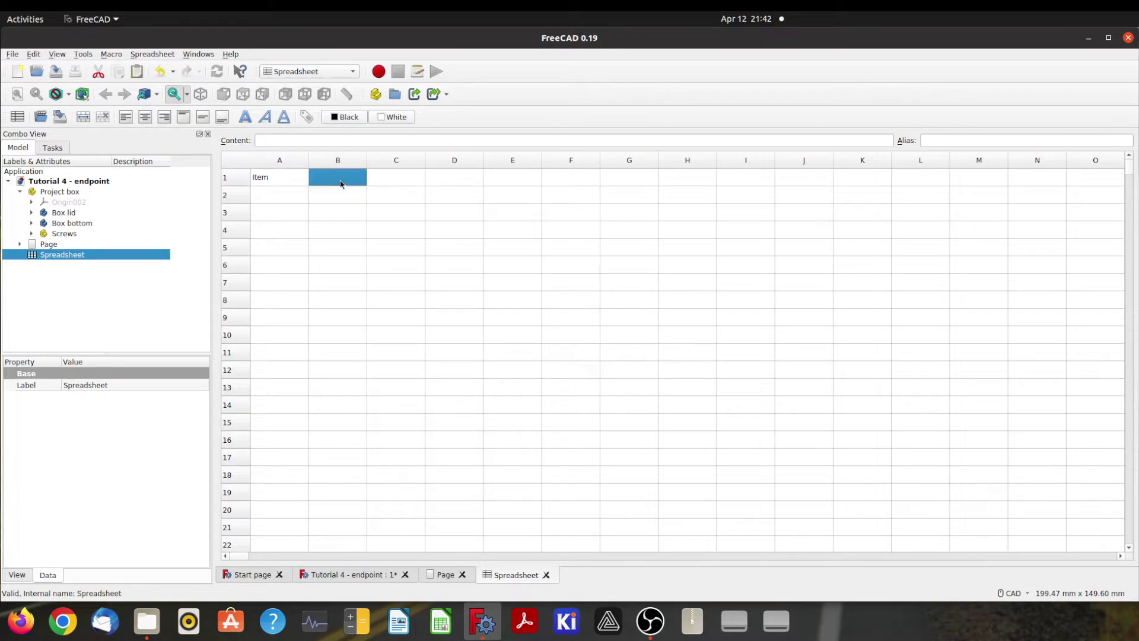
pyautogui.write('Qty')
pyautogui.click(391, 177)
pyautogui.write('Part No')
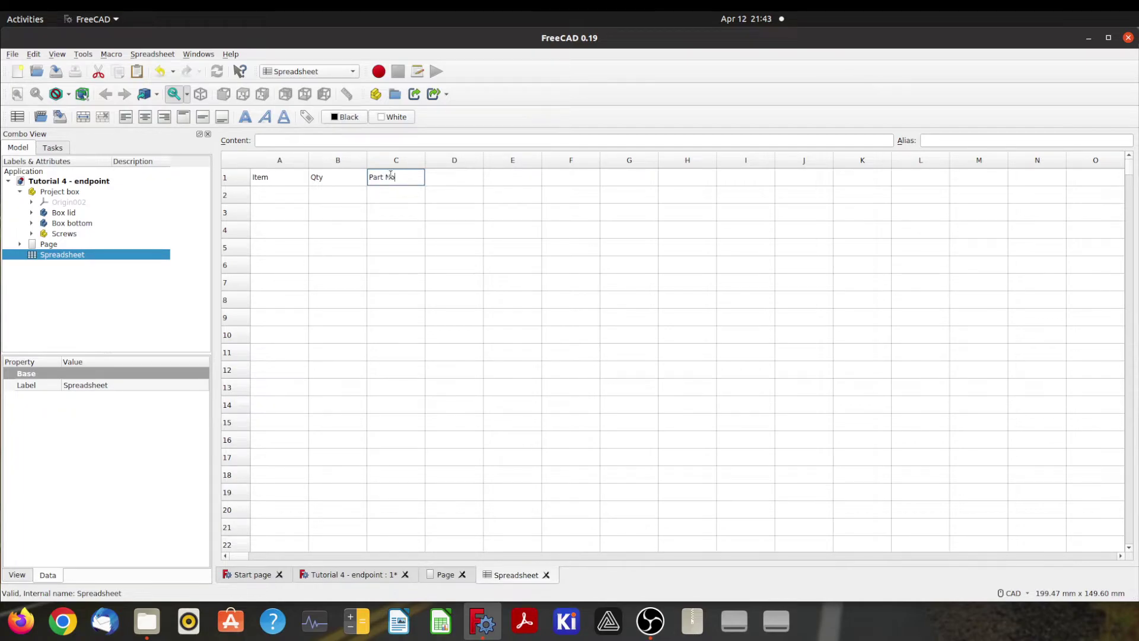
pyautogui.write('.')
# Step: Enter the column heading "Description" in cell D1
pyautogui.click(450, 178)
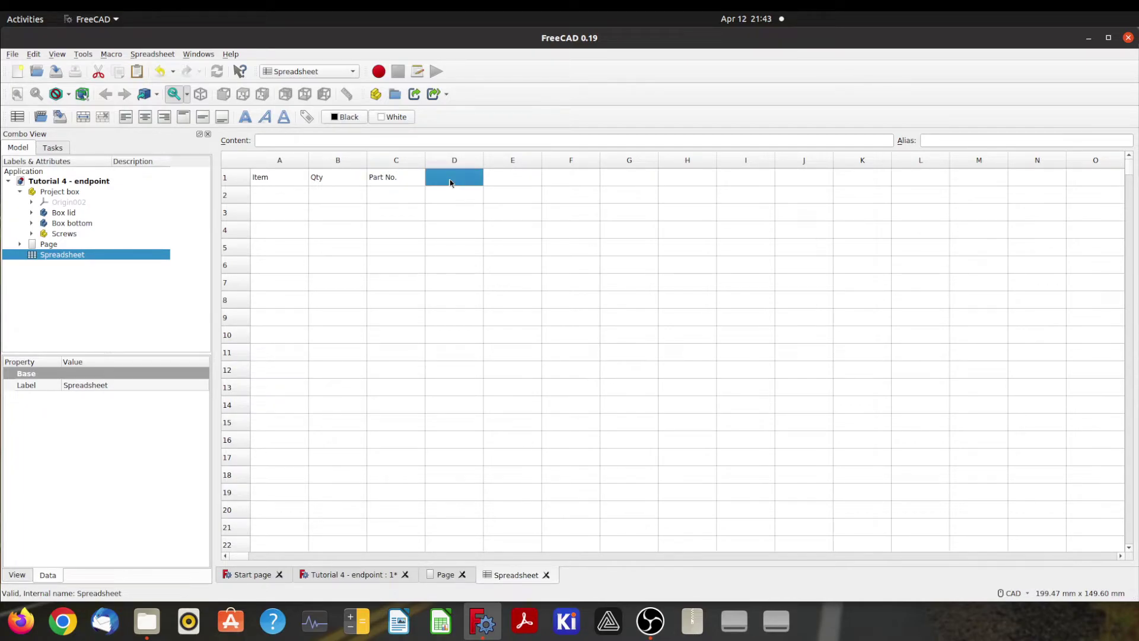
pyautogui.write('Description')
pyautogui.press('Left')
pyautogui.press('Left')
pyautogui.press('Left')
pyautogui.press('Left')
pyautogui.press('BackSpace')
pyautogui.write('p')
# Step: Fill row 2 with item 1, quantity 4, part number SCR01 and description "Screw, CSK, M3x10"
pyautogui.click(280, 200)
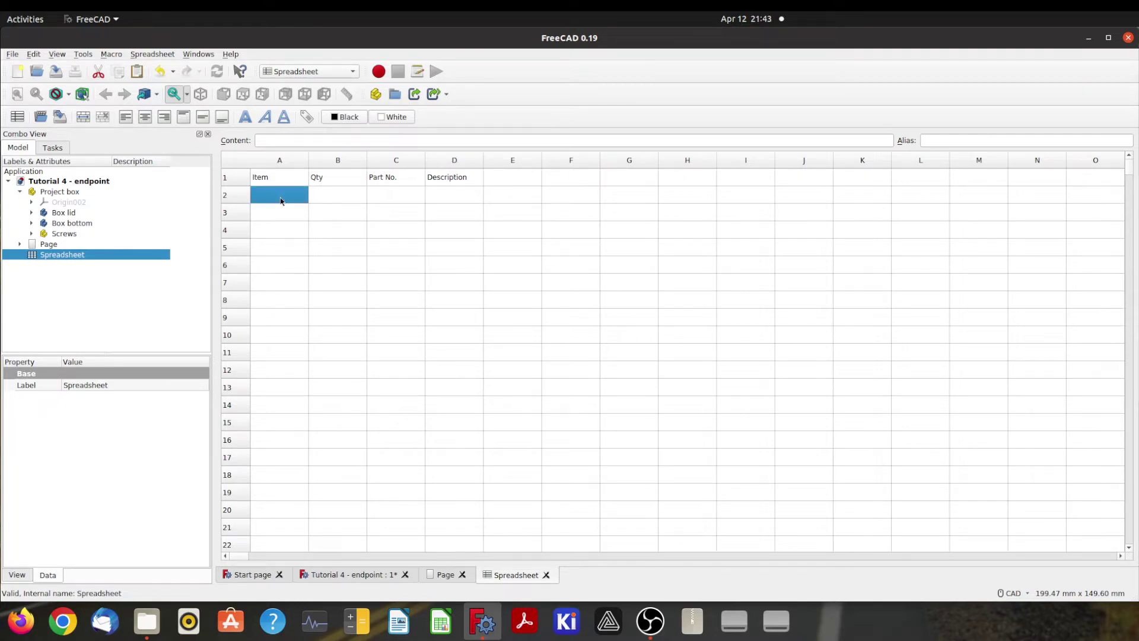
pyautogui.write('1')
pyautogui.click(325, 196)
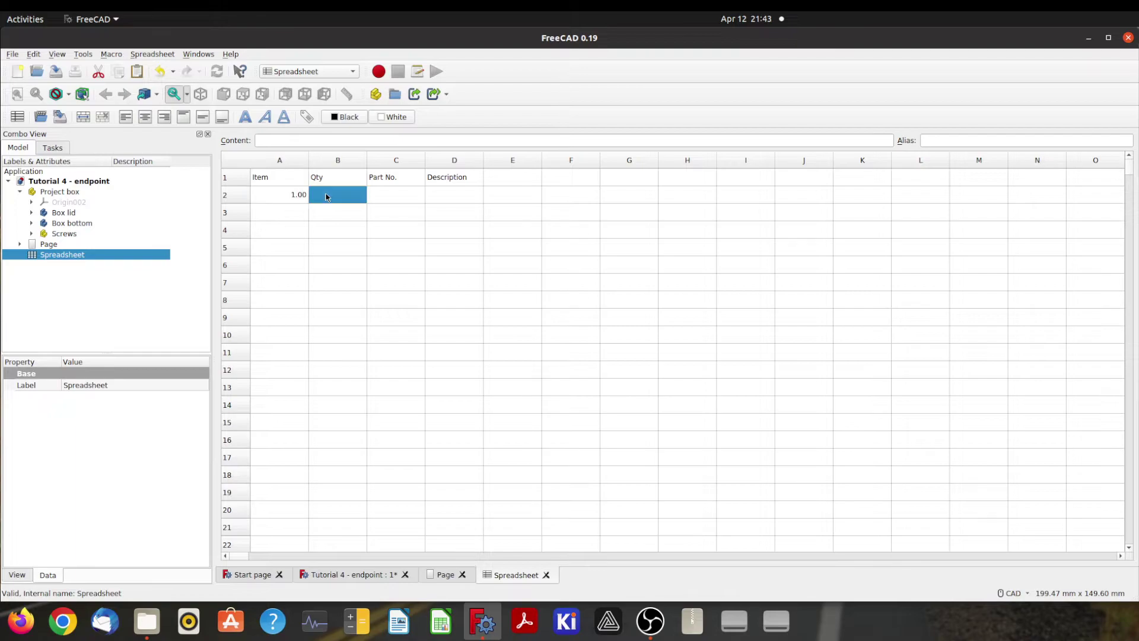
pyautogui.write('4')
pyautogui.click(390, 197)
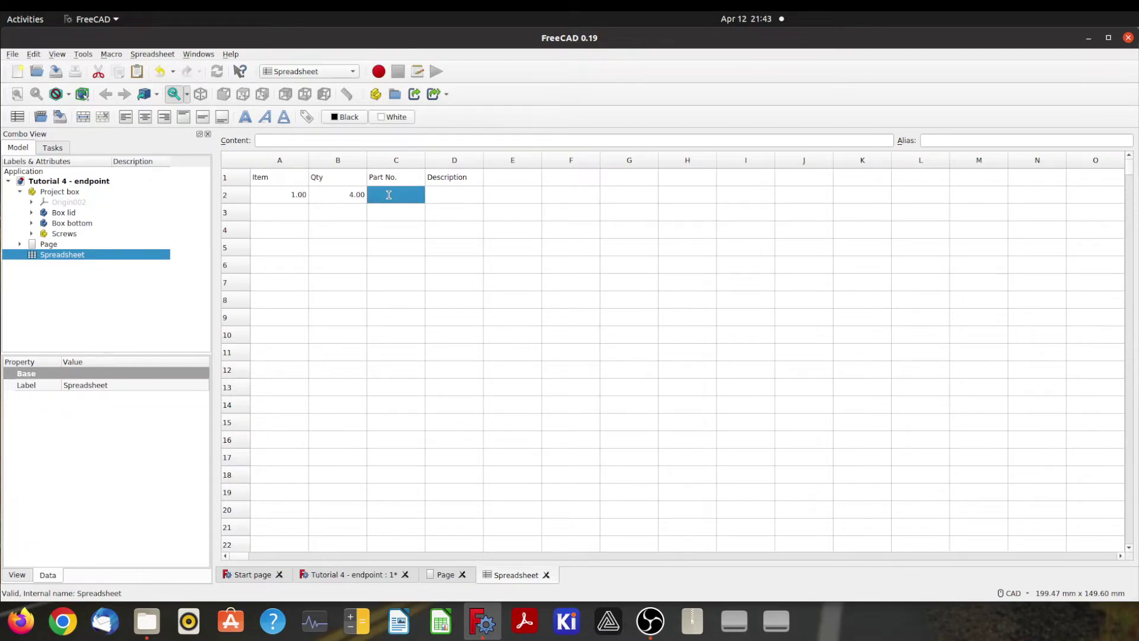
pyautogui.write('SCR01')
pyautogui.click(453, 199)
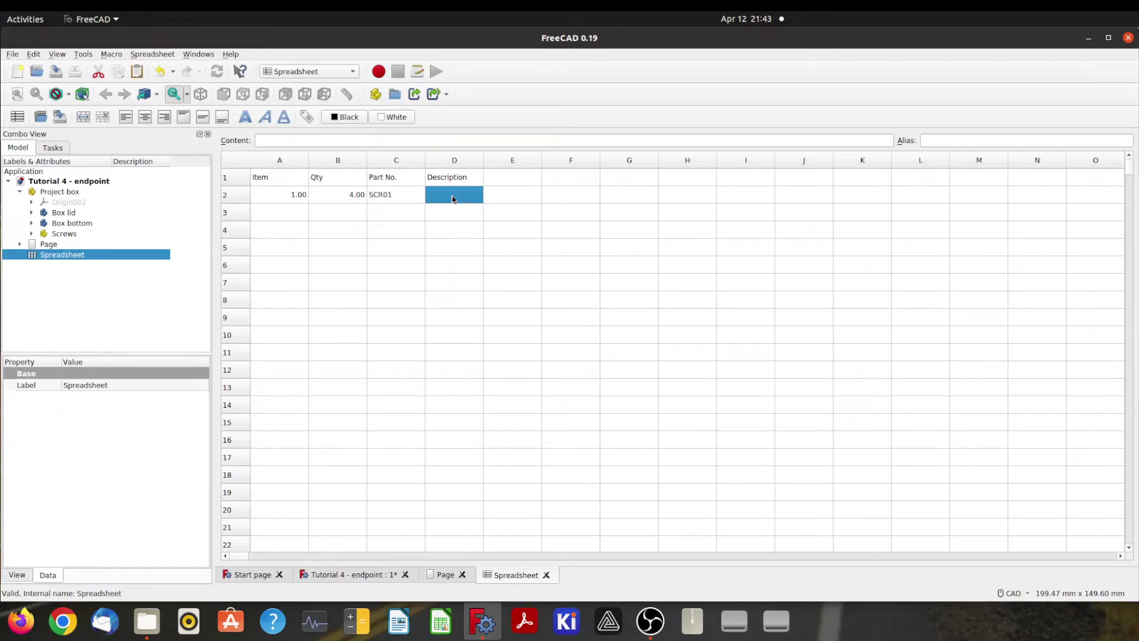
pyautogui.write('Screw')
pyautogui.write(', CSK')
pyautogui.write(', M3')
pyautogui.write('x10')
# Step: Fill row 3 with item 2, quantity 1, part number BX-01-01 and description "Lid"
pyautogui.click(286, 209)
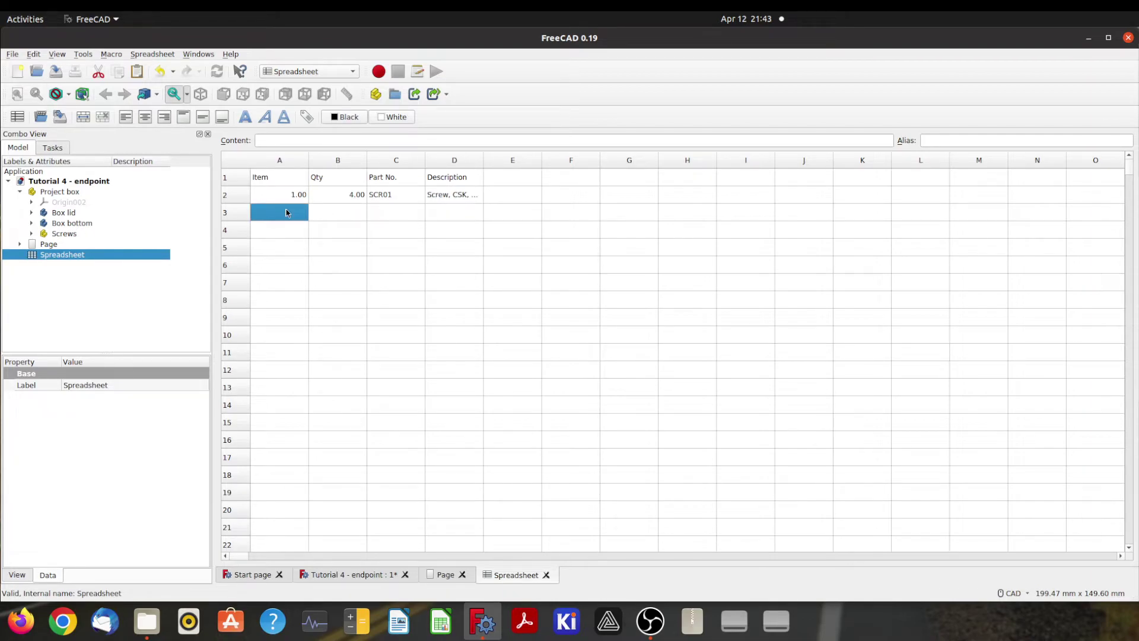
pyautogui.write('2')
pyautogui.click(341, 211)
pyautogui.write('1')
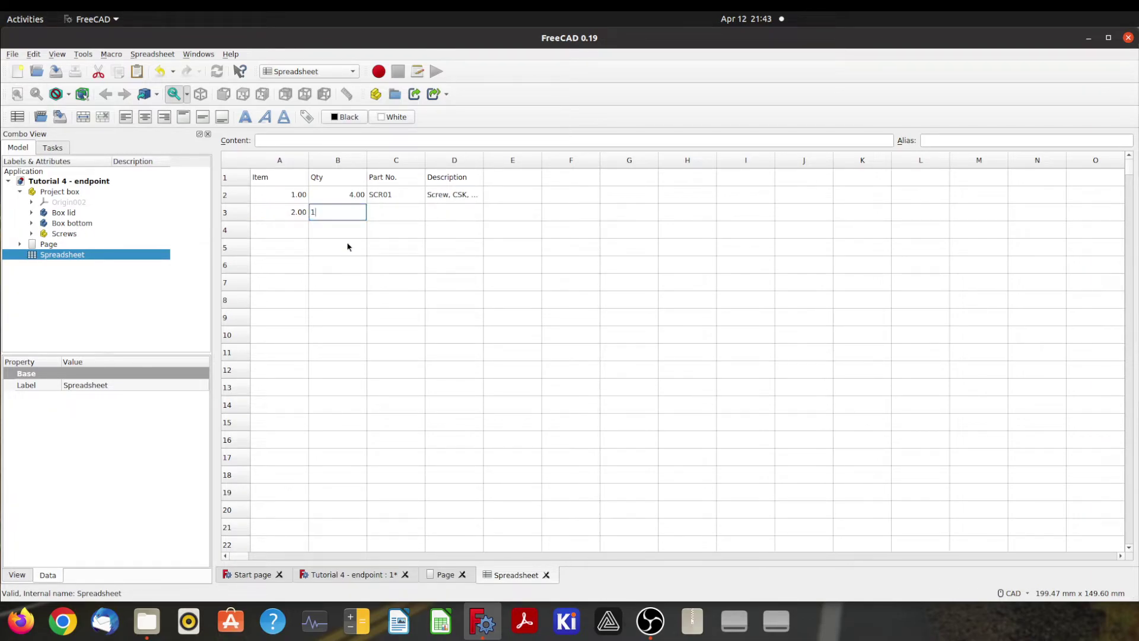
pyautogui.click(392, 213)
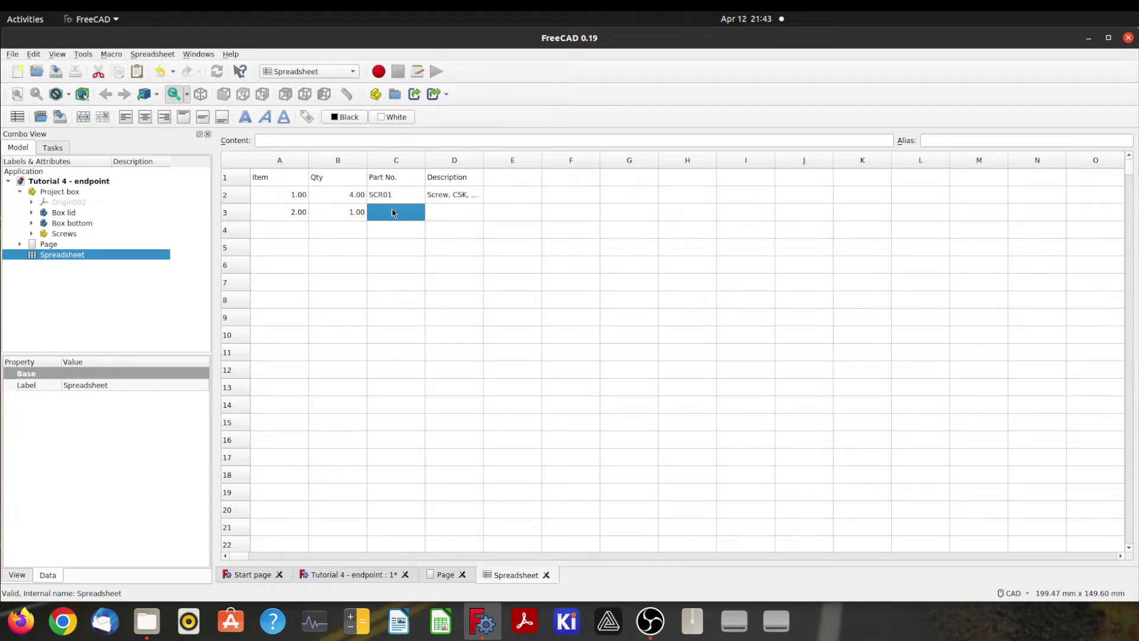
pyautogui.doubleClick(392, 212)
pyautogui.write('BX-01-01')
pyautogui.click(435, 217)
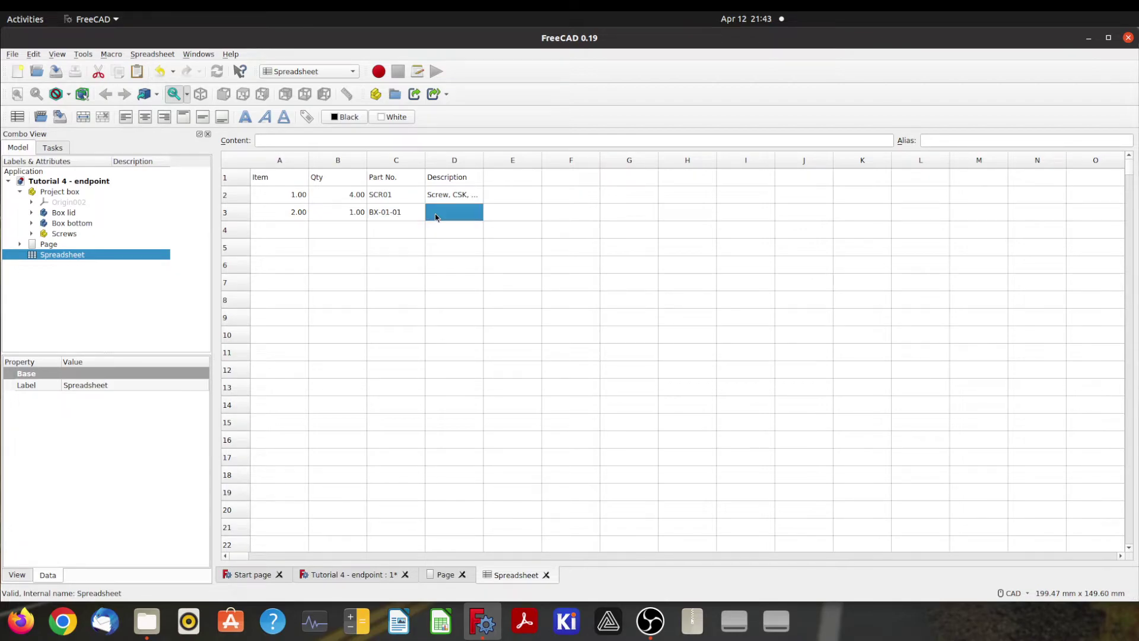
pyautogui.write('Lid')
# Step: Fill row 4 with item 3, quantity 1, part number BX-01-02 and description "Box"
pyautogui.click(298, 232)
pyautogui.write('3')
pyautogui.click(354, 225)
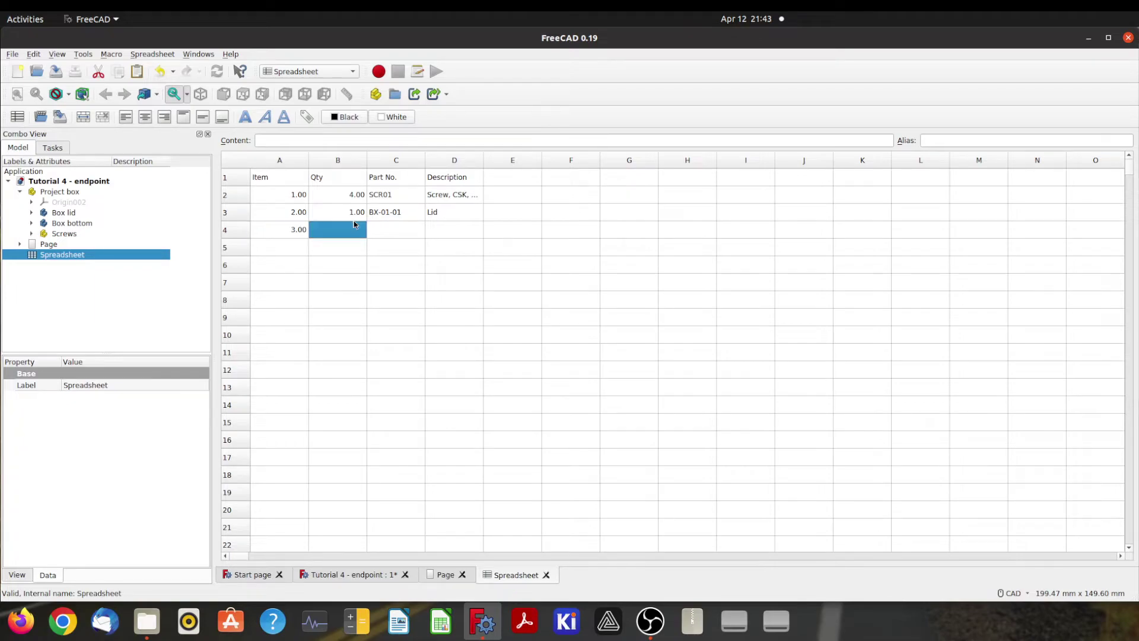
pyautogui.write('1')
pyautogui.click(399, 231)
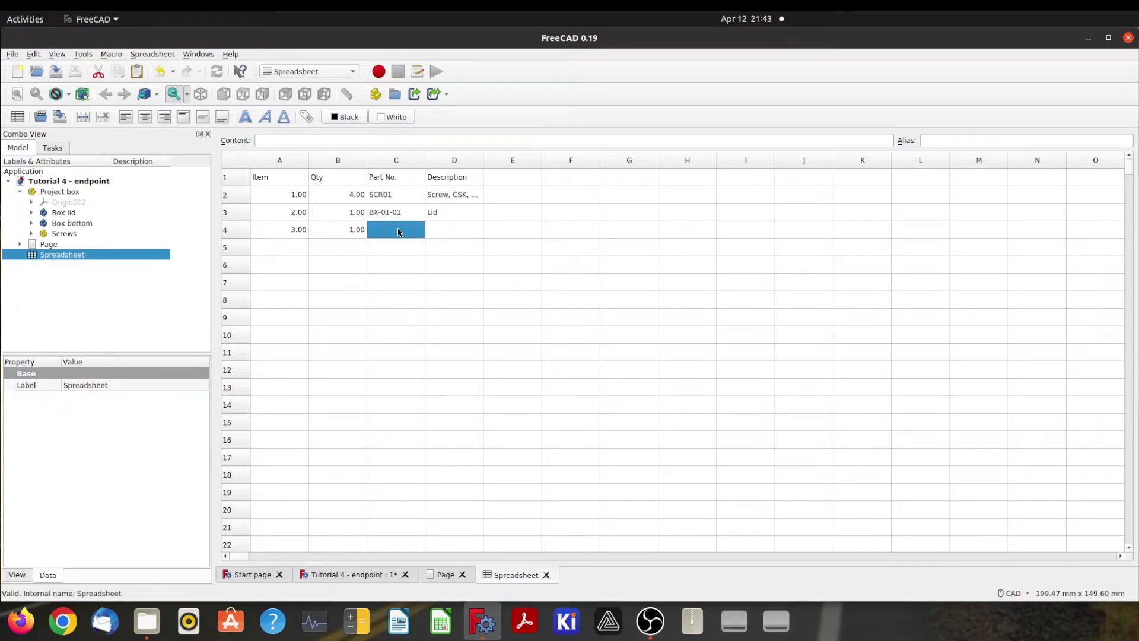
pyautogui.write('BX-01-02')
pyautogui.click(437, 227)
pyautogui.write('Box')
pyautogui.click(408, 278)
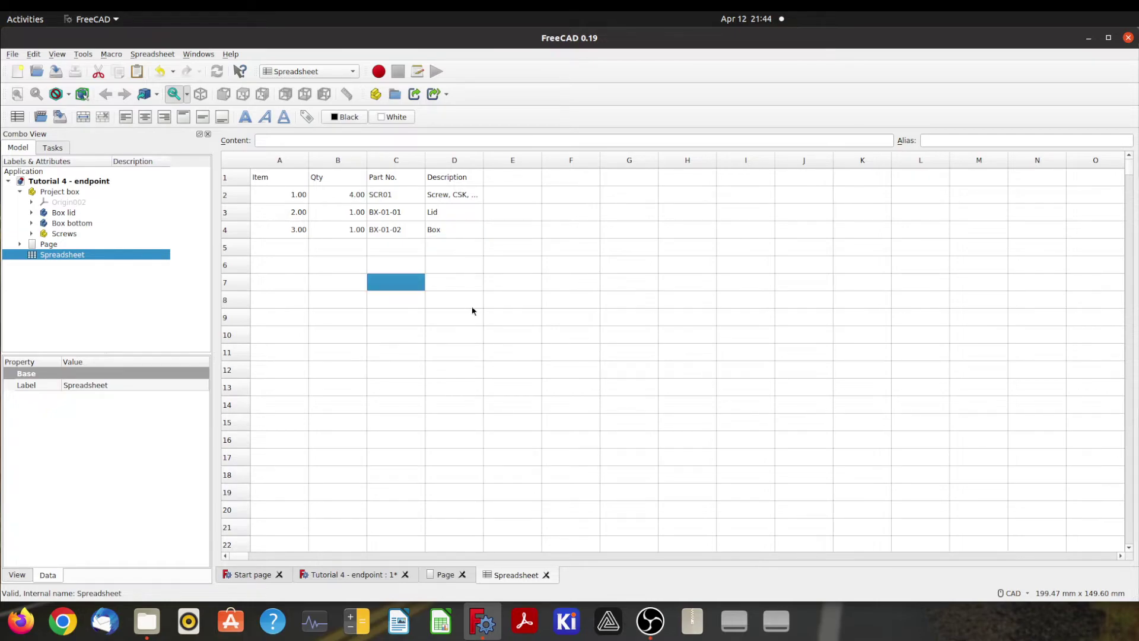
# Step: Select the filled cells A1 to D4, reopen the drawing page and switch to the TechDraw workbench
pyautogui.moveTo(259, 176); pyautogui.dragTo(436, 234)
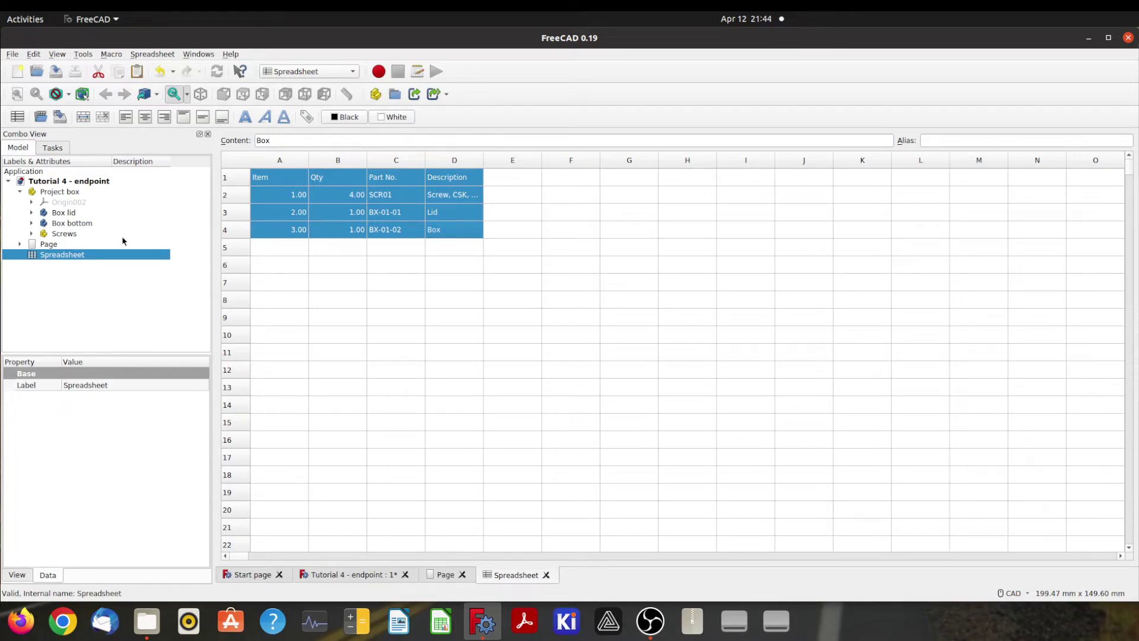
pyautogui.doubleClick(43, 245)
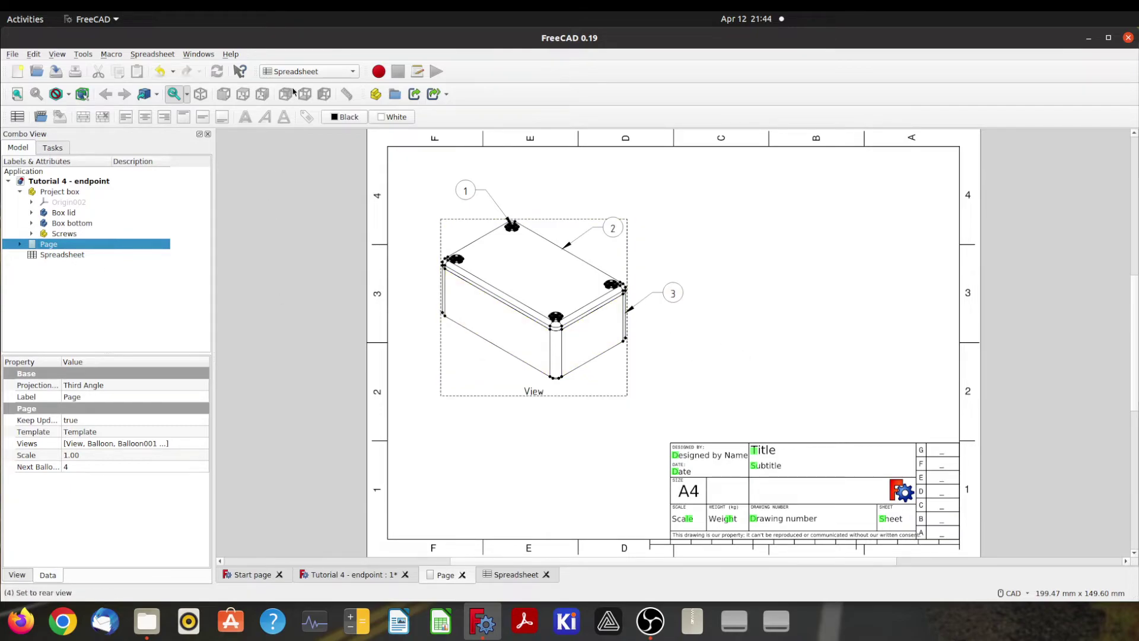
pyautogui.click(297, 72)
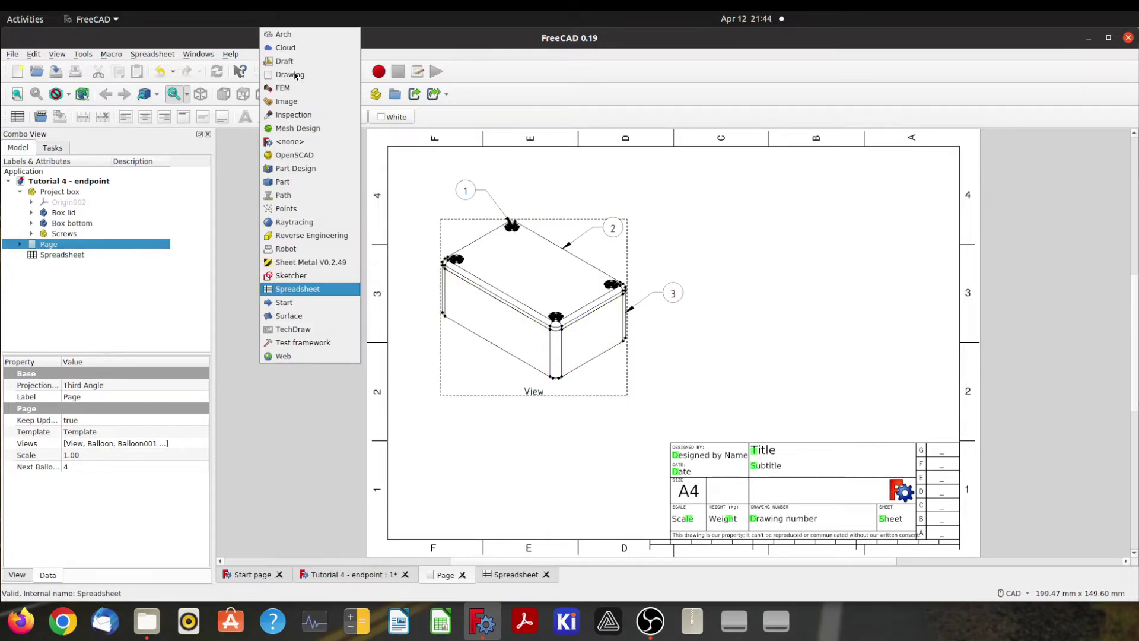
pyautogui.click(287, 331)
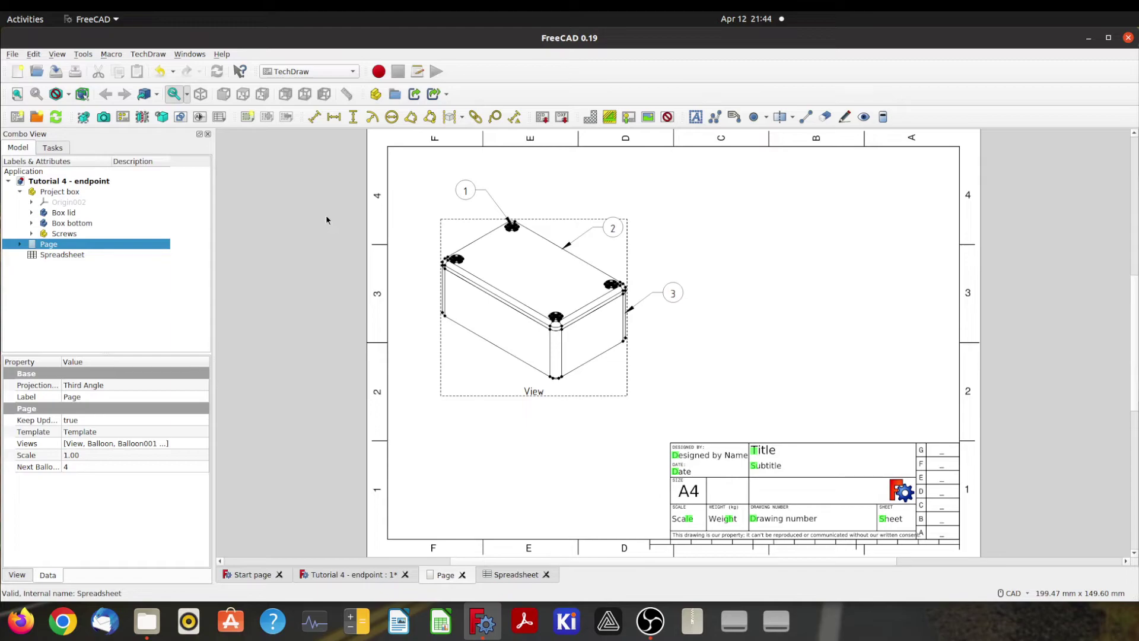
# Step: Insert the spreadsheet as a view on the page and move it to about X 218 mm, Y 98 mm
pyautogui.doubleClick(60, 255)
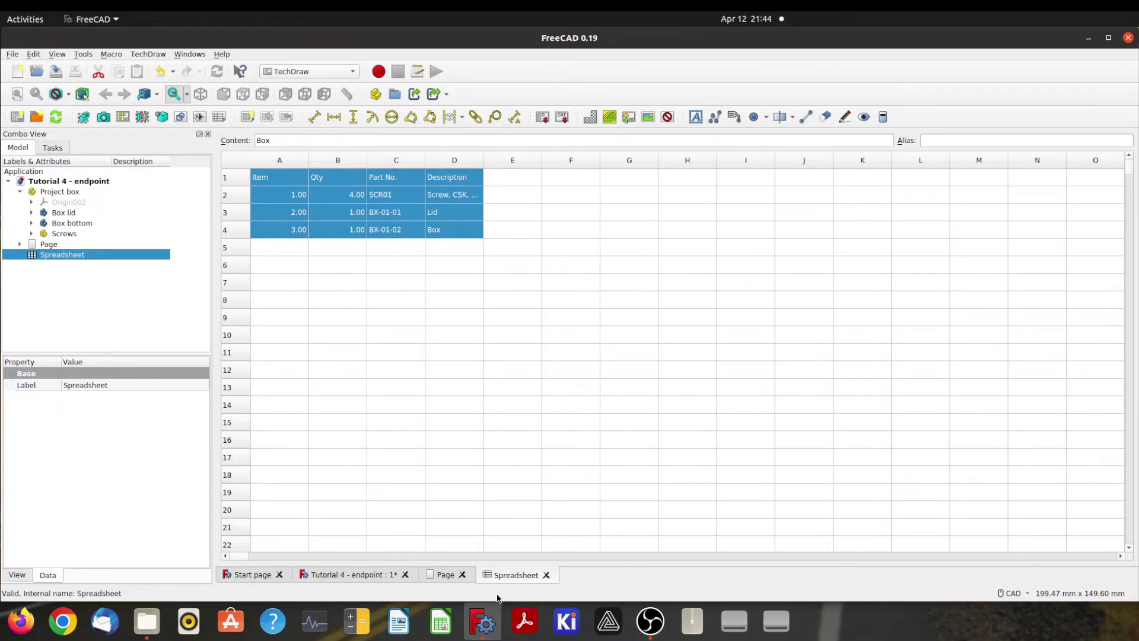
pyautogui.click(439, 575)
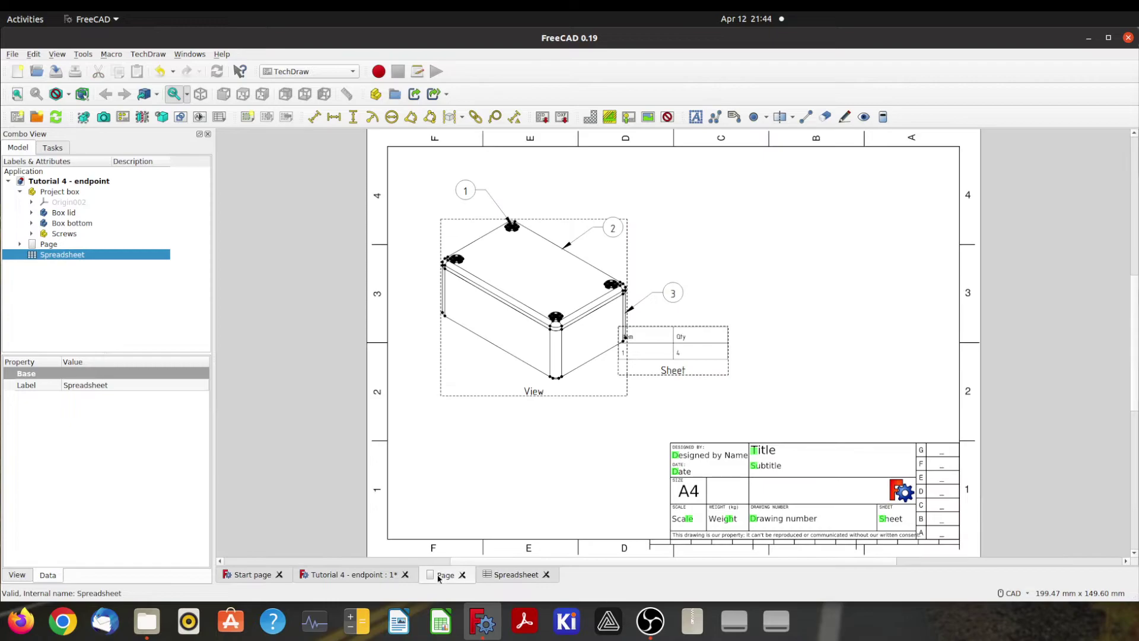
pyautogui.moveTo(678, 372); pyautogui.dragTo(822, 388)
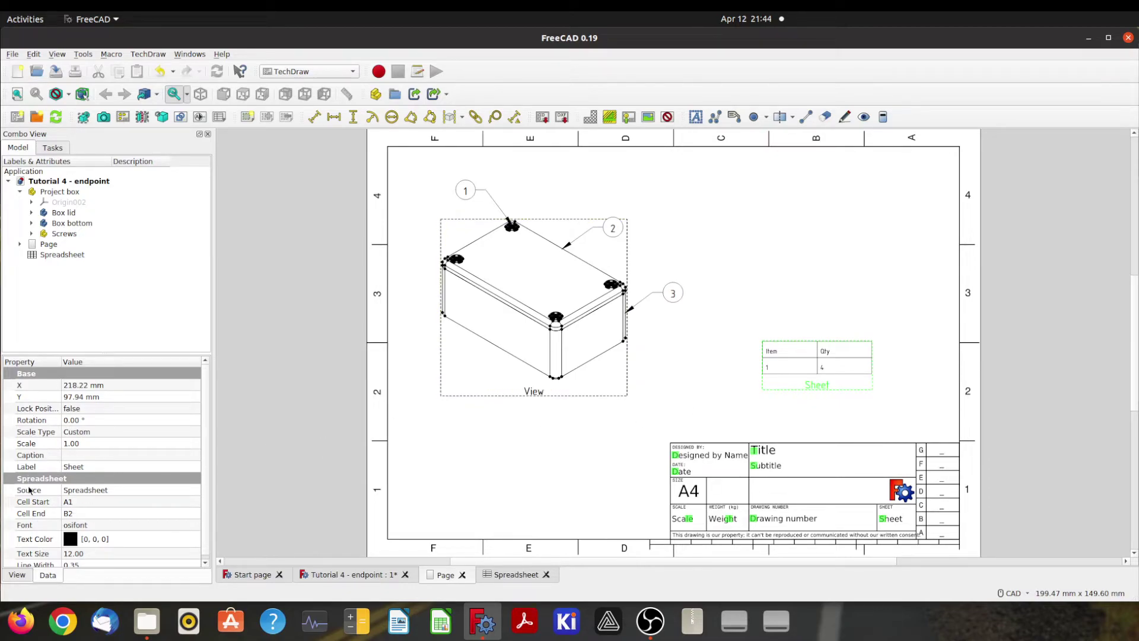
# Step: Set the sheet view's end cell to D4 and move the table to about X 233 mm, Y 79 mm
pyautogui.click(82, 513)
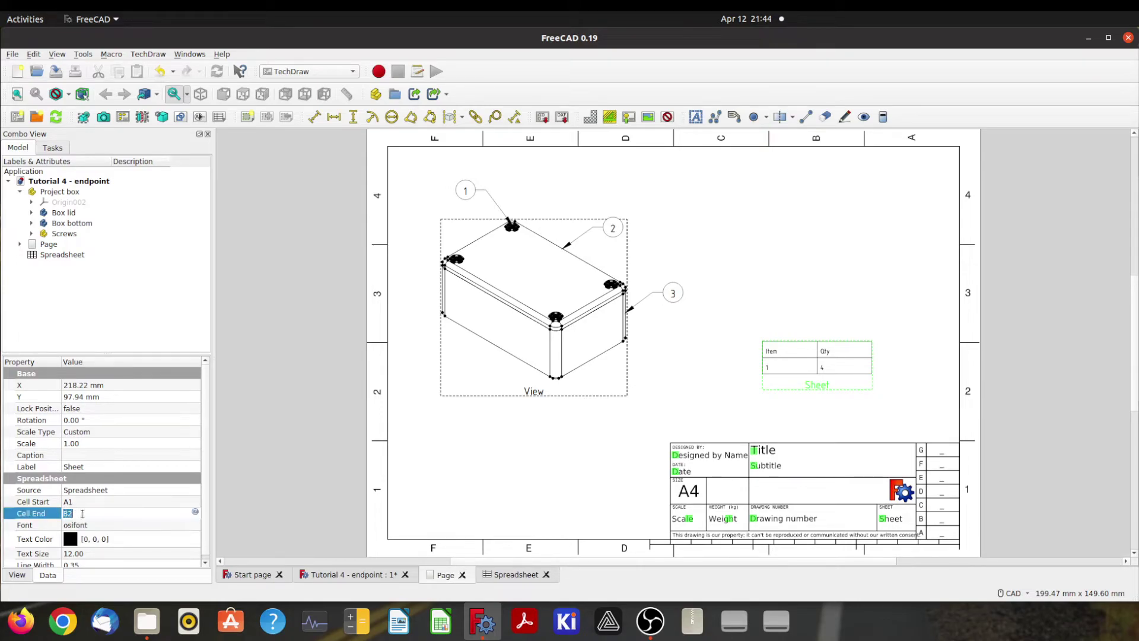
pyautogui.write('D4')
pyautogui.click(98, 499)
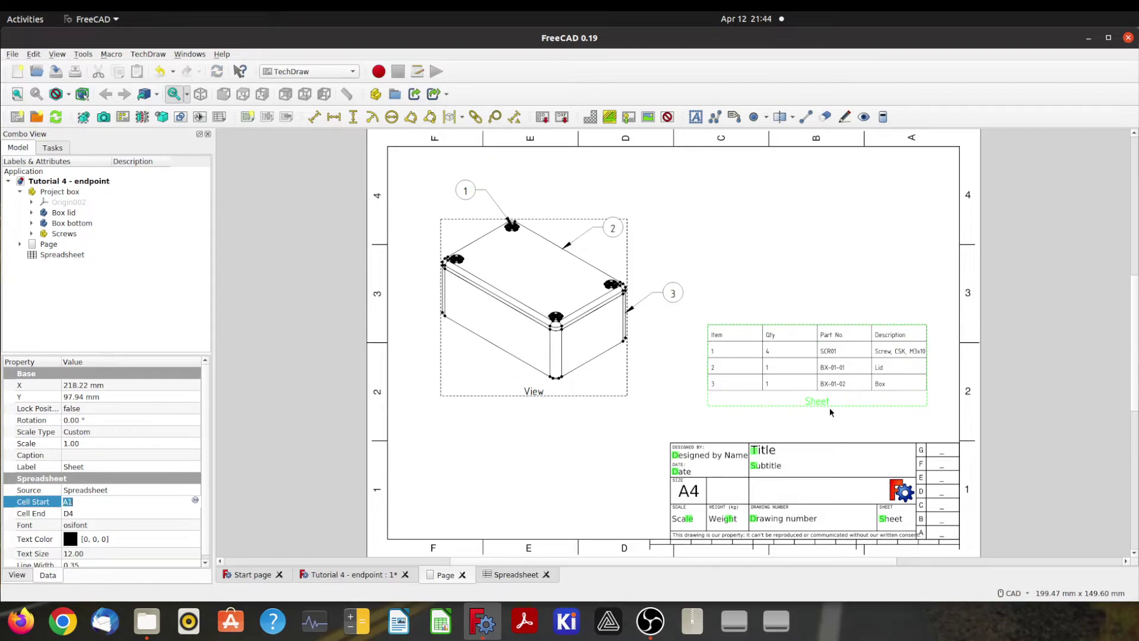
pyautogui.moveTo(813, 406); pyautogui.dragTo(844, 446)
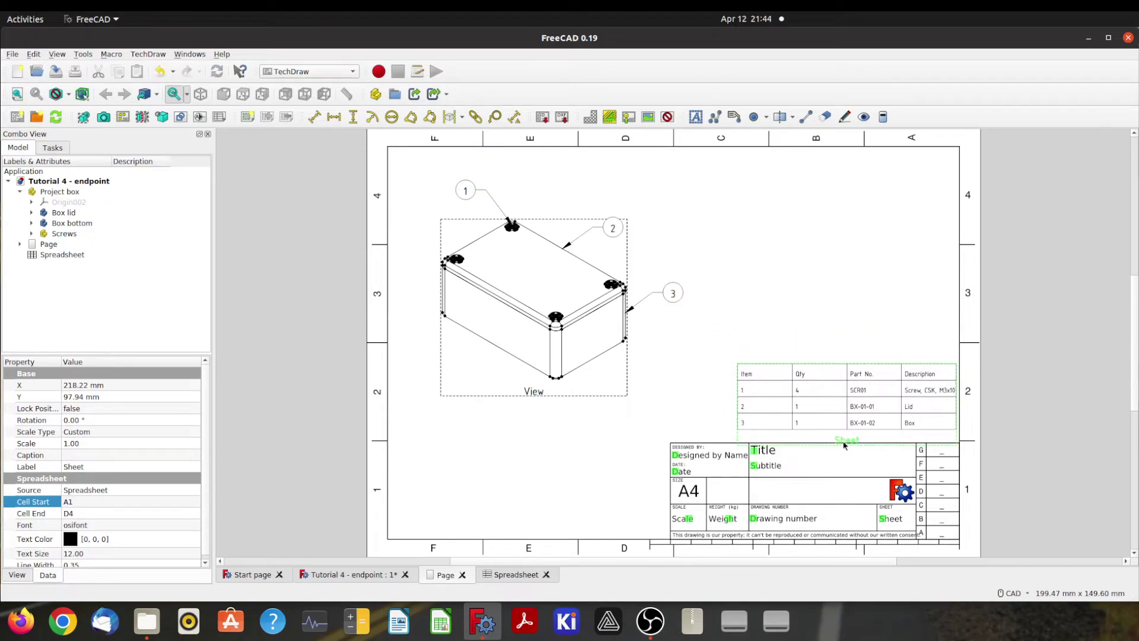
# Step: Set the sheet view's end cell to D5 and position the table just above the title block
pyautogui.click(97, 513)
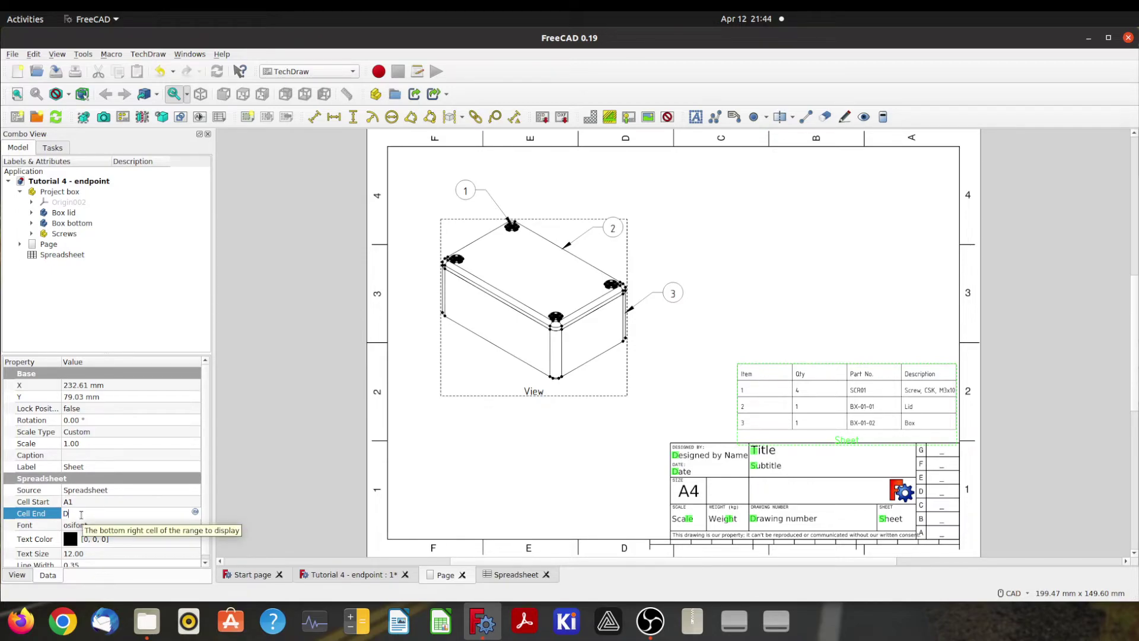
pyautogui.press('BackSpace')
pyautogui.write('5')
pyautogui.click(108, 503)
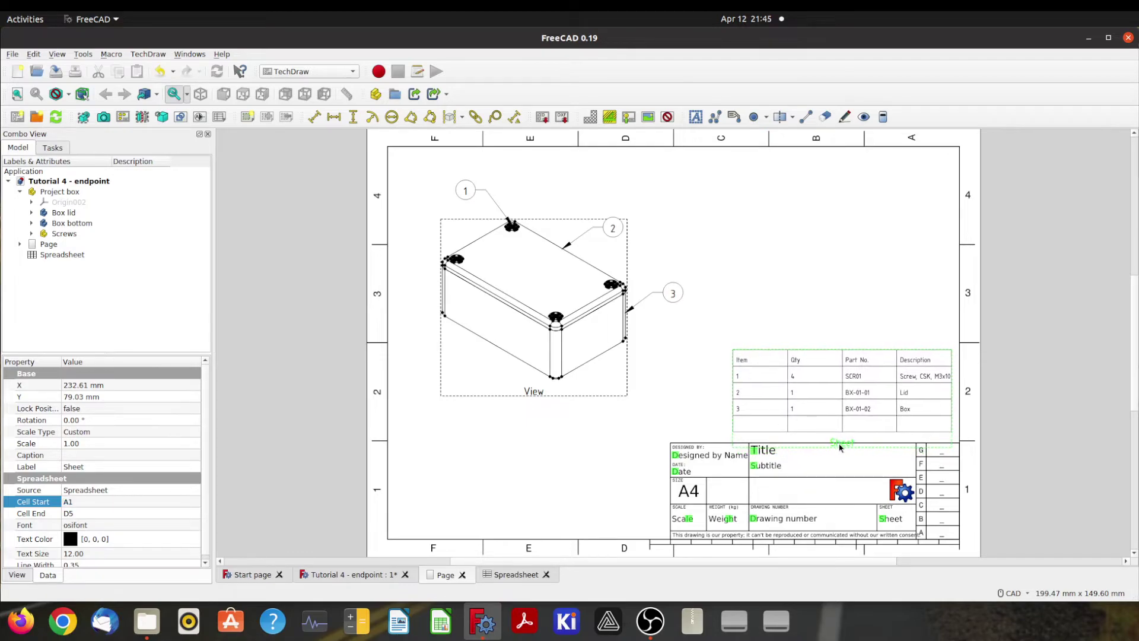
# Step: Hide the view frames on the drawing page
pyautogui.click(769, 288)
pyautogui.rightClick(769, 288)
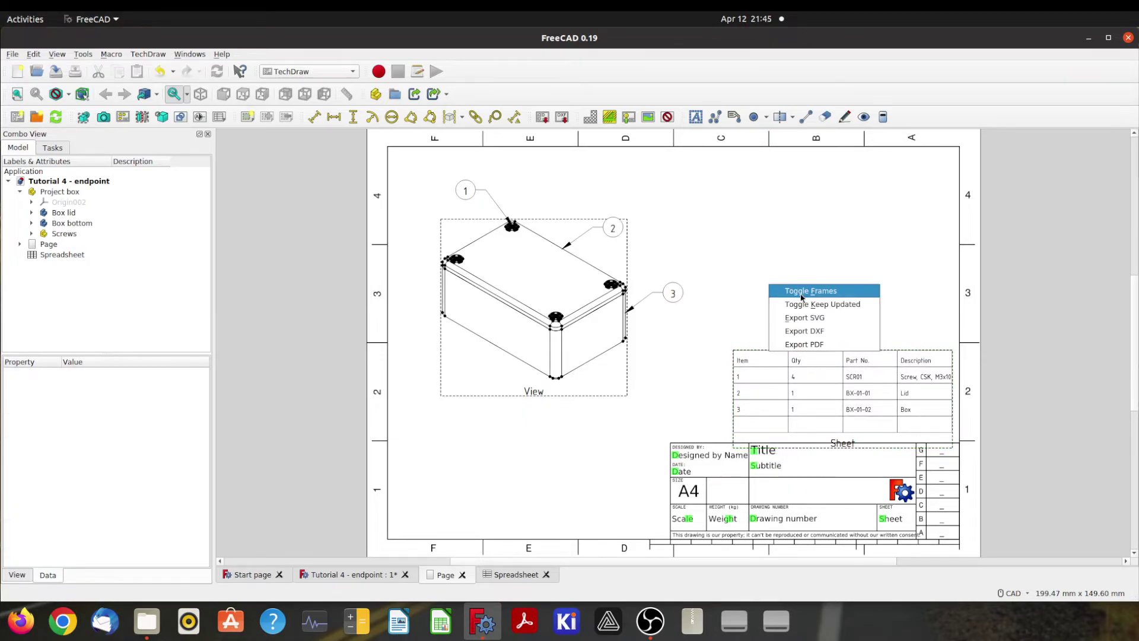
pyautogui.click(783, 291)
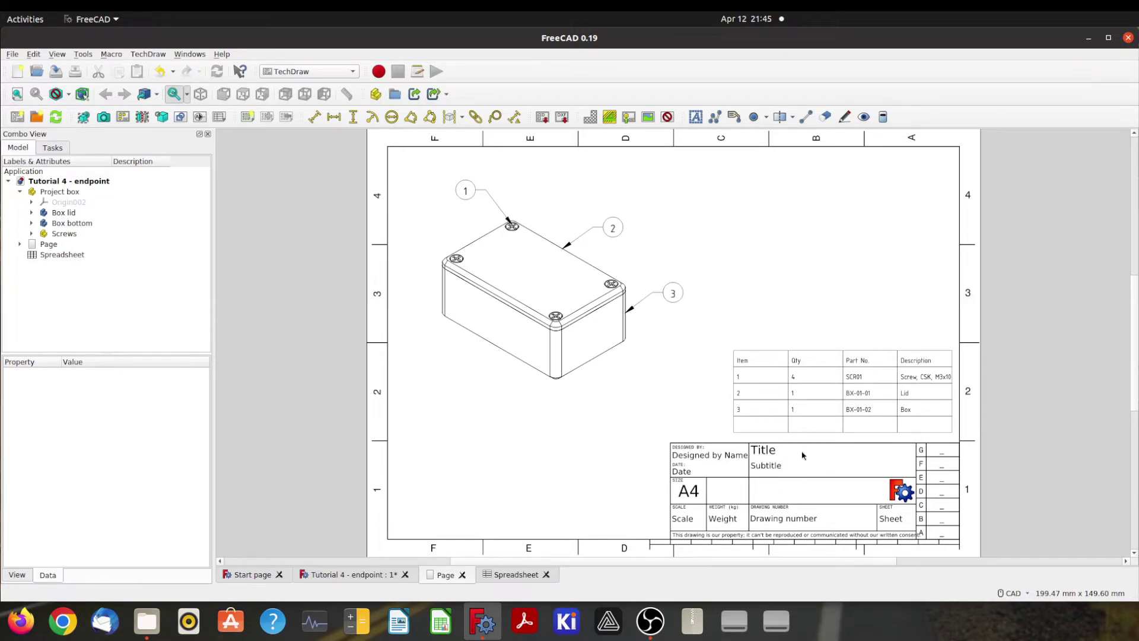
# Step: Show the view frames on the drawing page and choose Third Angle as the page's projection type
pyautogui.rightClick(795, 242)
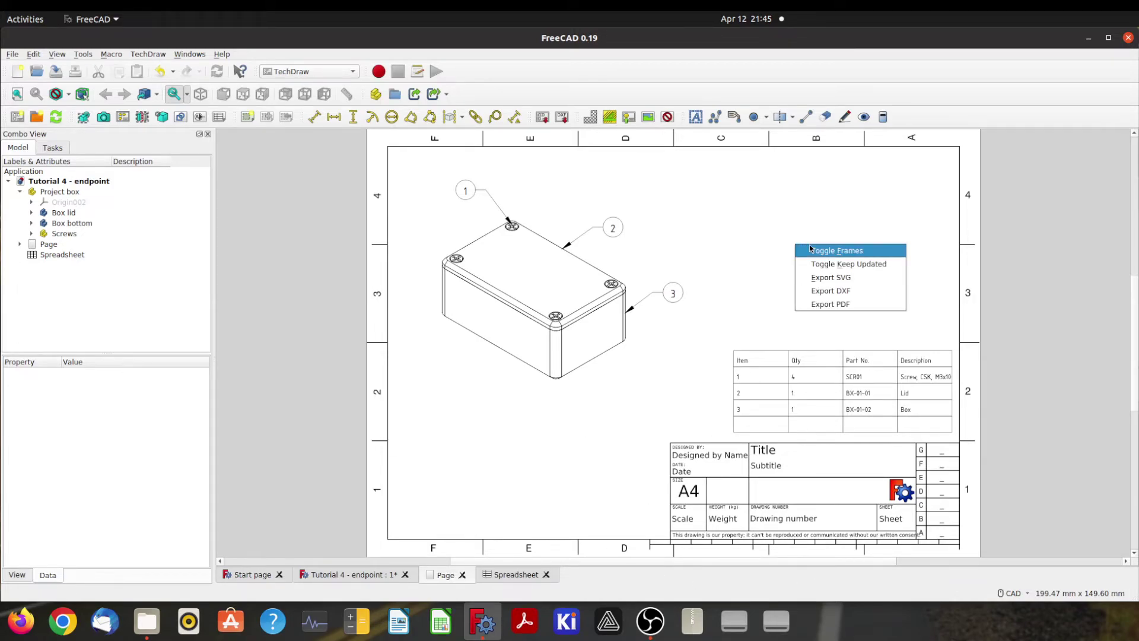
pyautogui.click(809, 245)
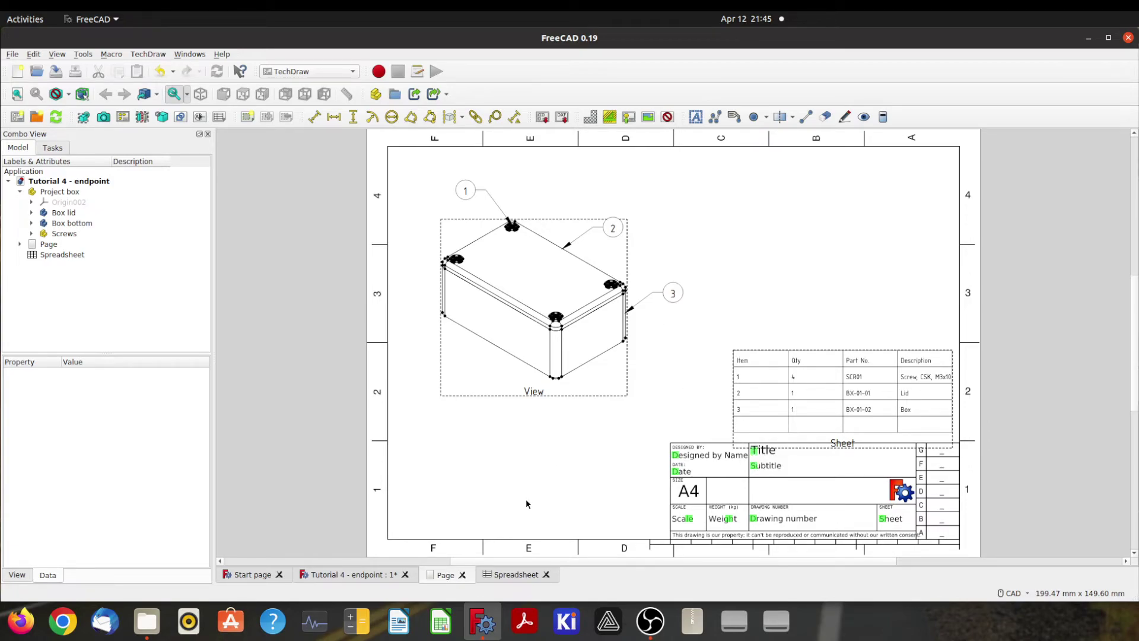
pyautogui.click(35, 245)
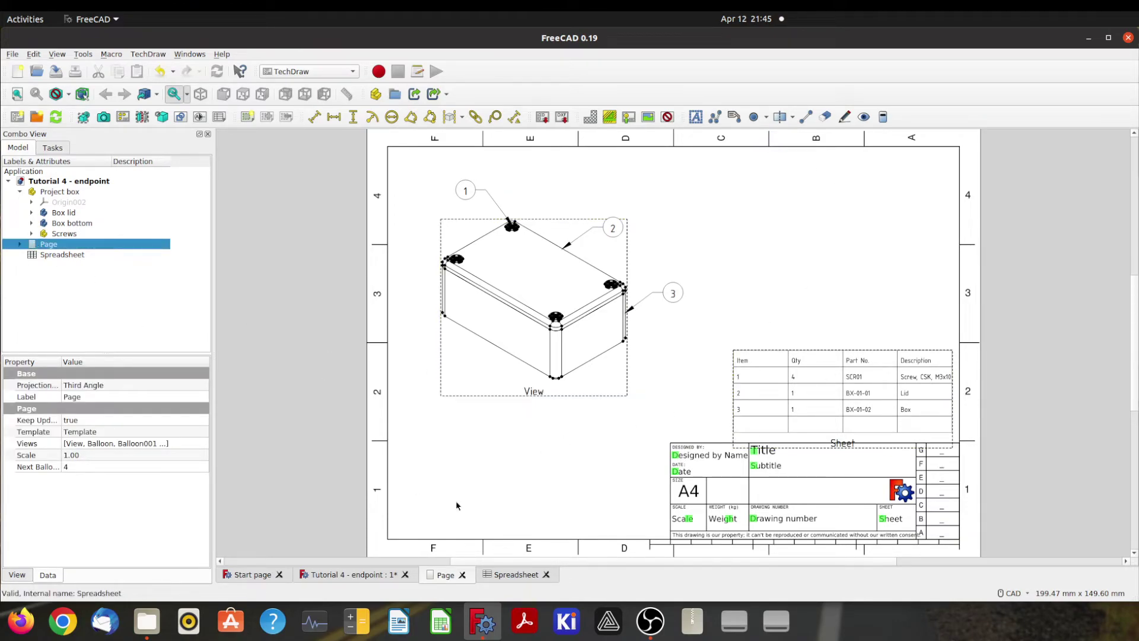
pyautogui.click(83, 388)
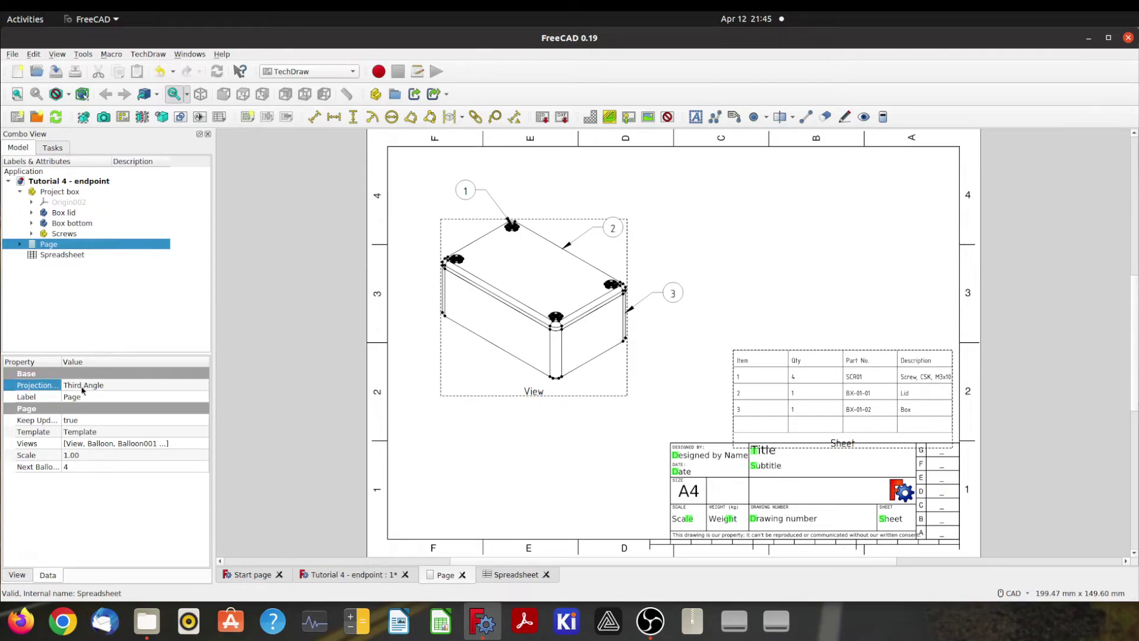
pyautogui.click(204, 389)
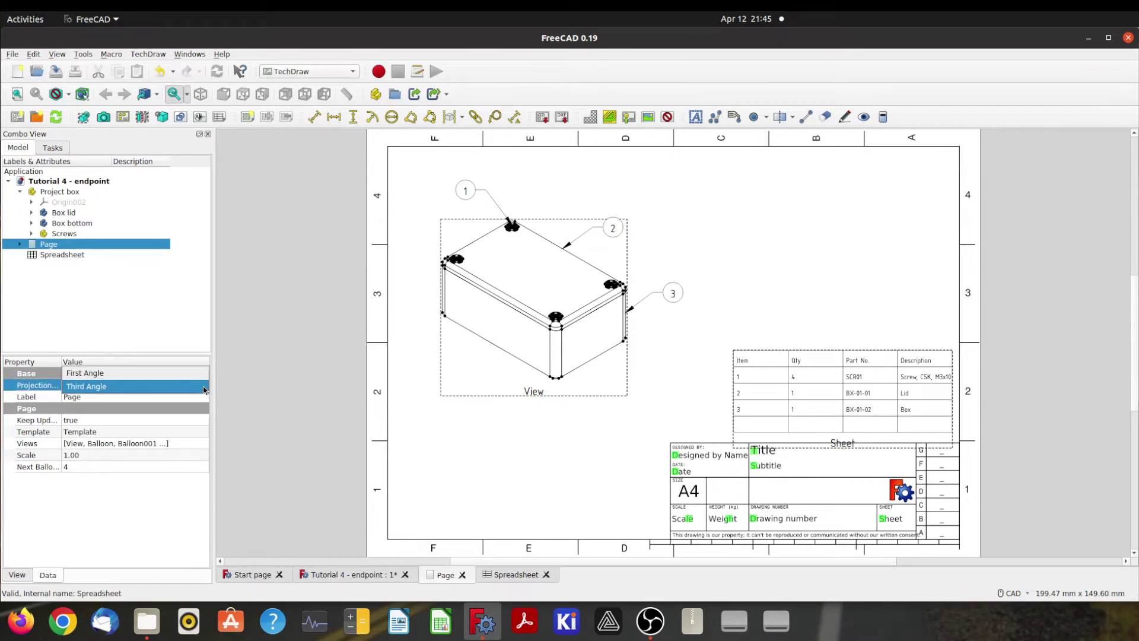
pyautogui.click(178, 386)
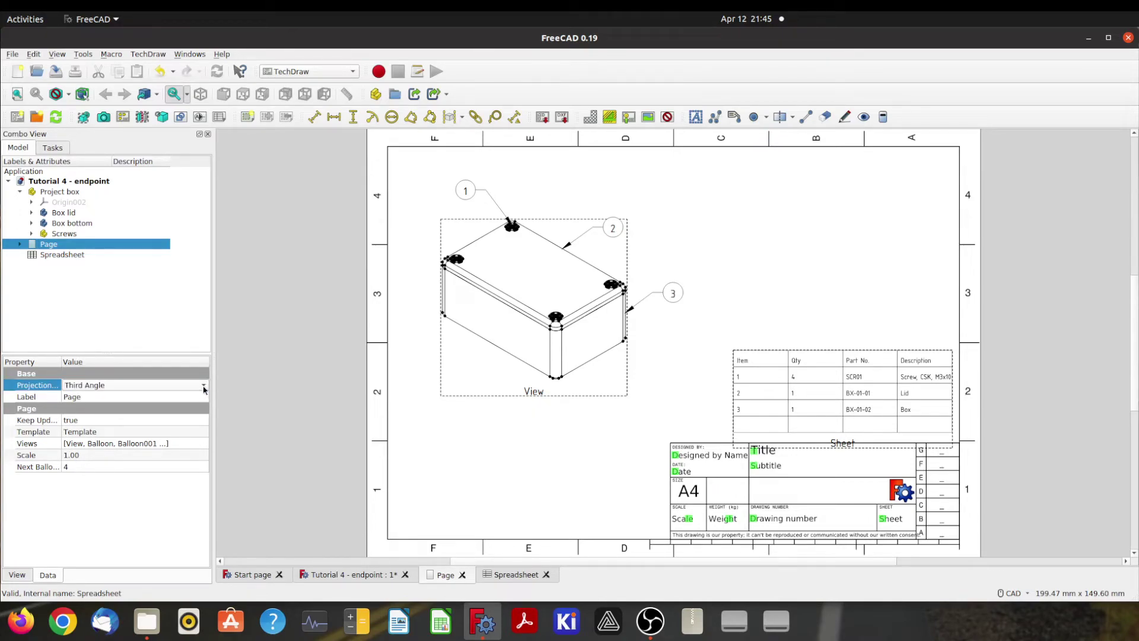
# Step: Replace the page's template file with A3_LandscapeTD.svg
pyautogui.click(20, 244)
pyautogui.click(52, 256)
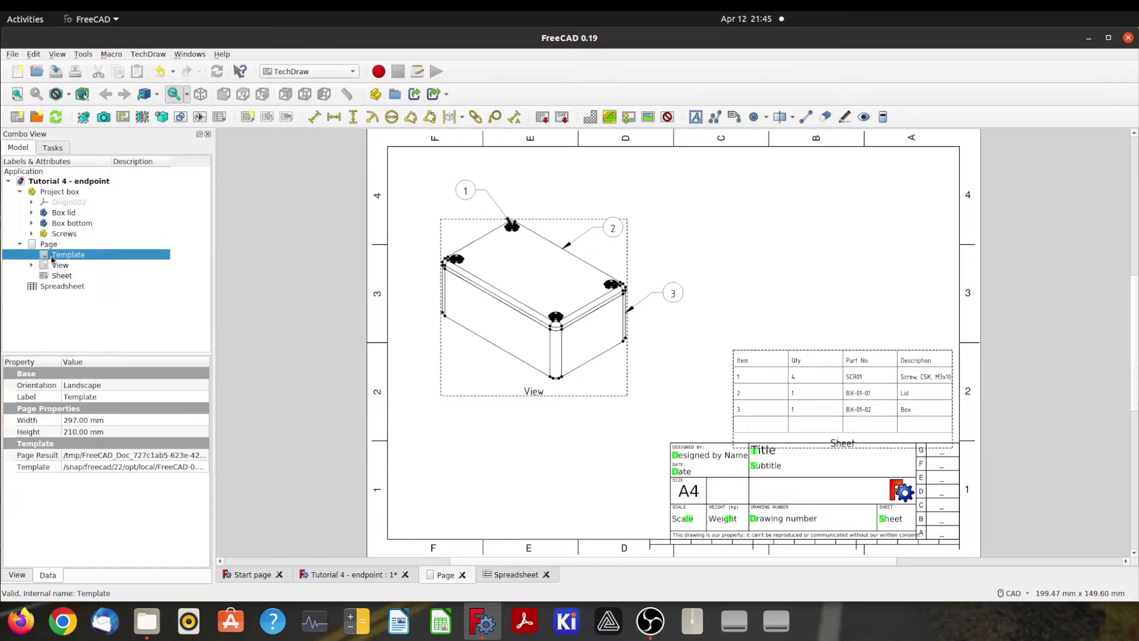
pyautogui.click(181, 466)
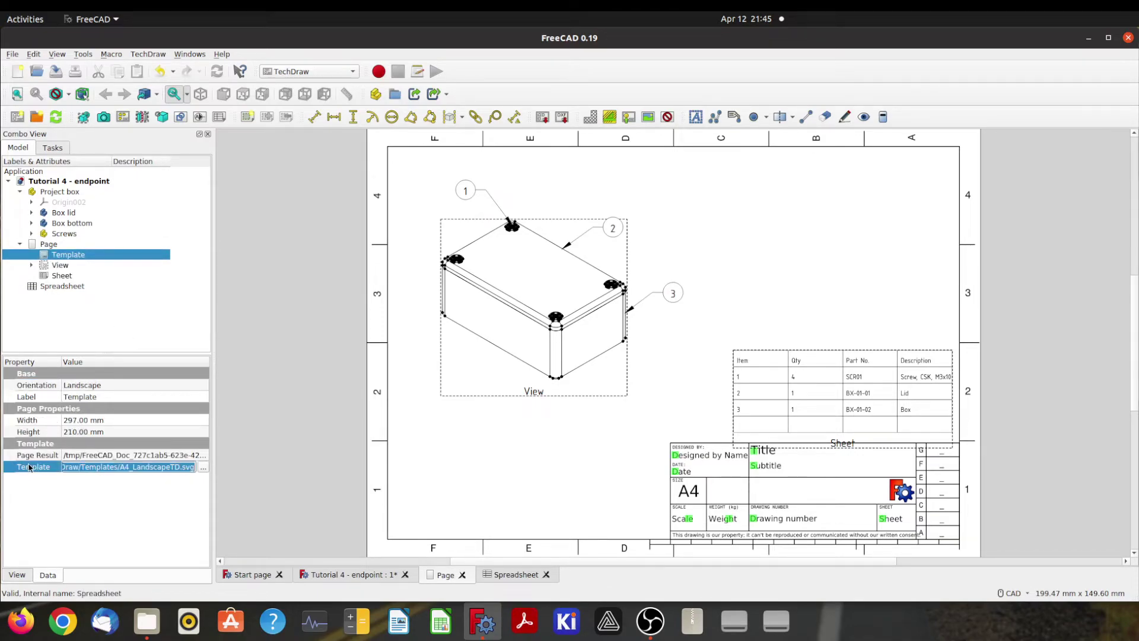
pyautogui.click(203, 467)
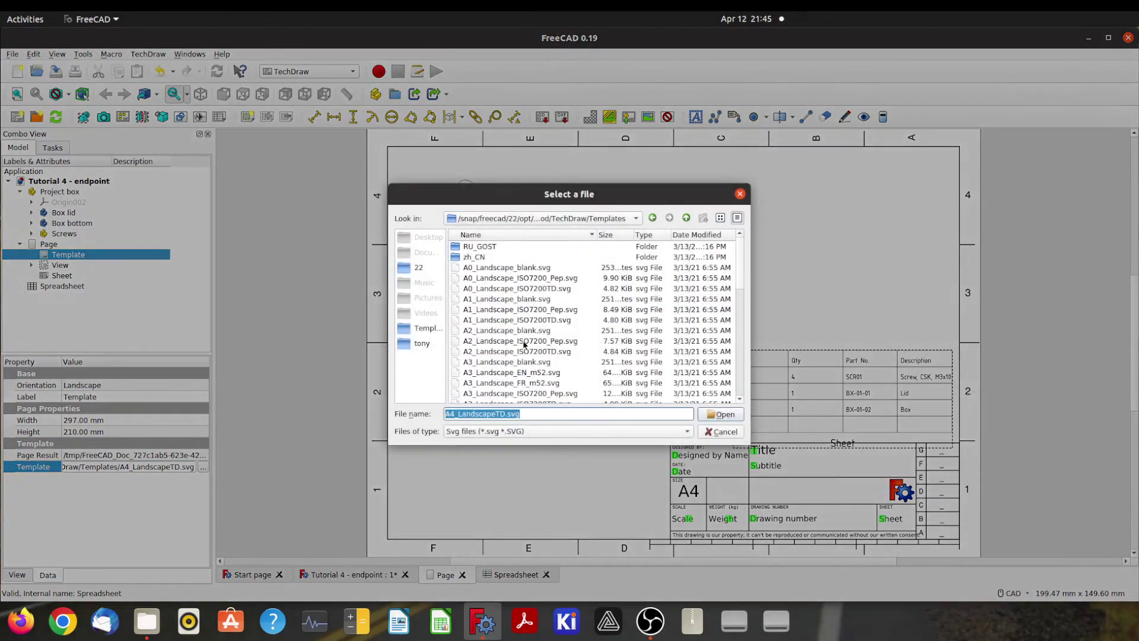
pyautogui.scroll(-1, 570, 344)
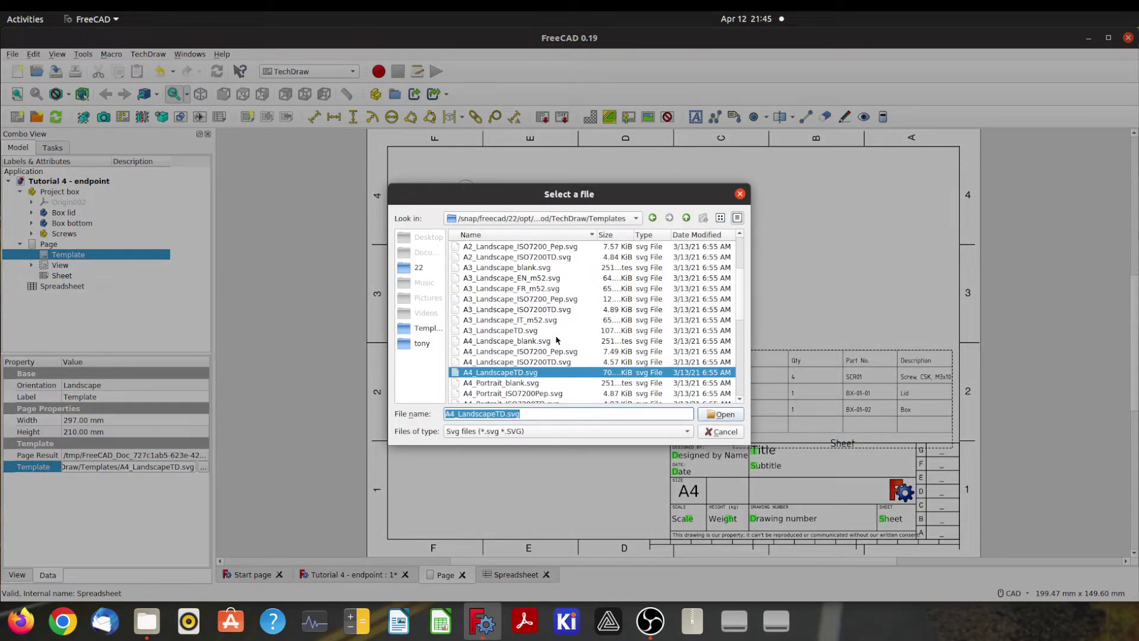
pyautogui.click(513, 331)
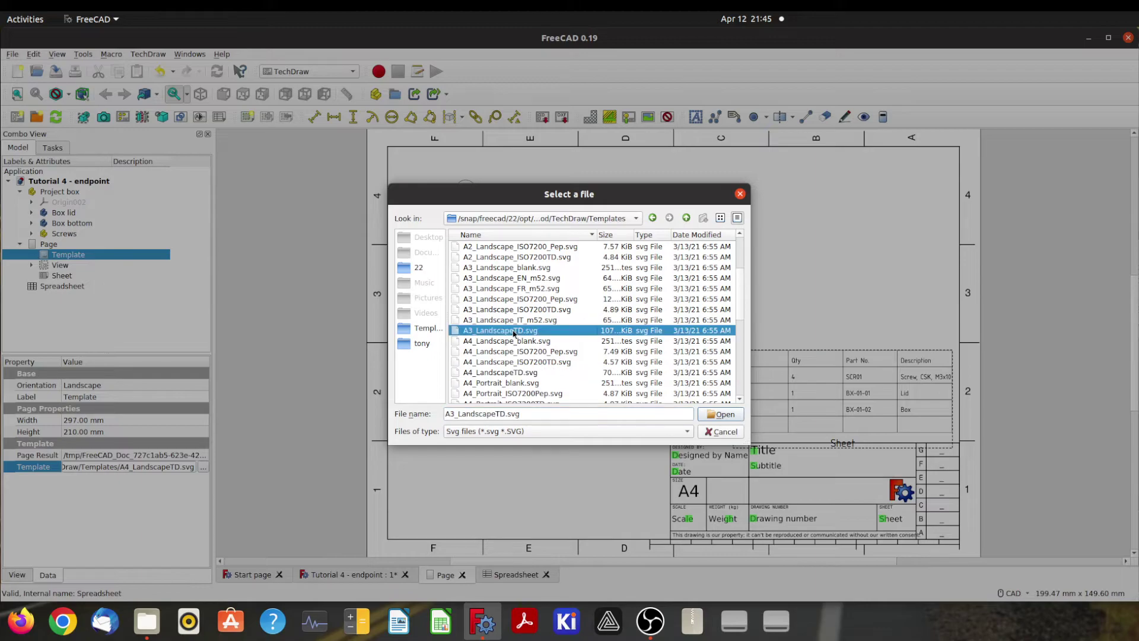
pyautogui.click(720, 414)
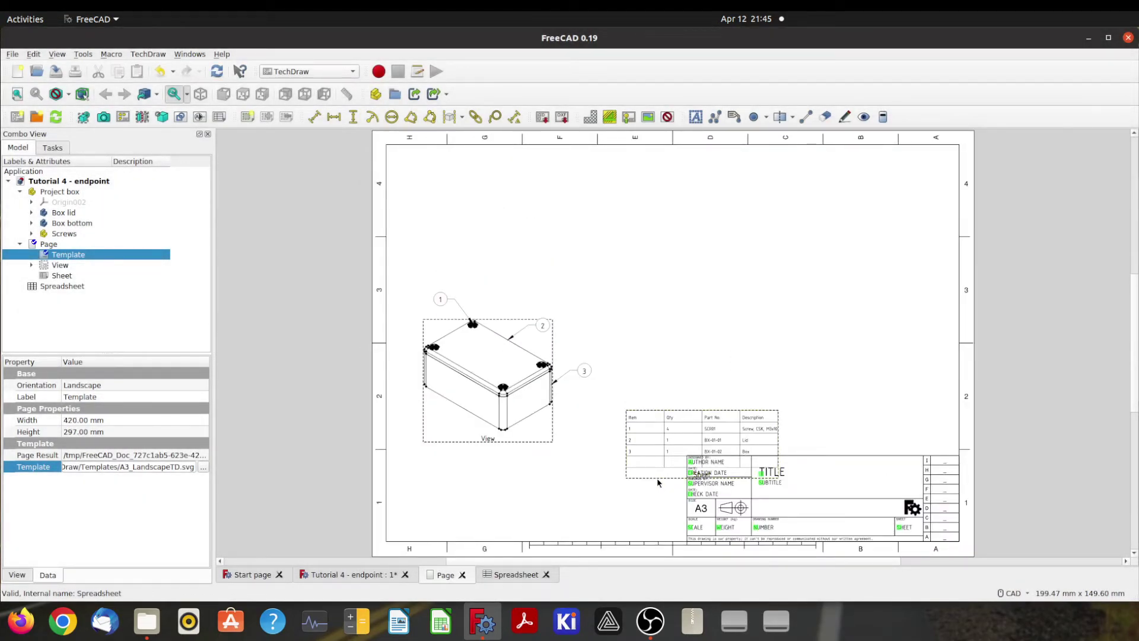
# Step: Move the parts table just above the title block, about X 353 mm, Y 99 mm, and the isometric view to about X 116 mm, Y 170 mm
pyautogui.moveTo(656, 479)
pyautogui.mouseDown(button='middle')
pyautogui.moveTo(750, 481)
pyautogui.moveTo(614, 483)
pyautogui.mouseUp(button='middle')
pyautogui.moveTo(623, 483); pyautogui.dragTo(797, 458)
pyautogui.moveTo(485, 446); pyautogui.dragTo(536, 383)
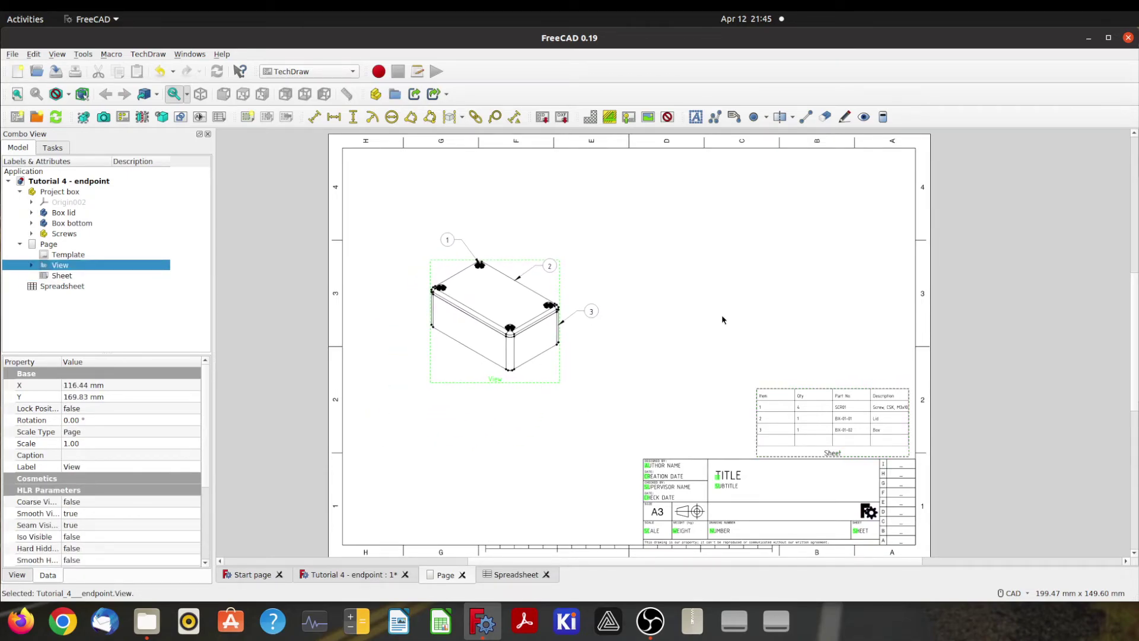
# Step: Fill in the title block's title as Project Box and its subtitle as Assembly
pyautogui.click(717, 476)
pyautogui.write('P')
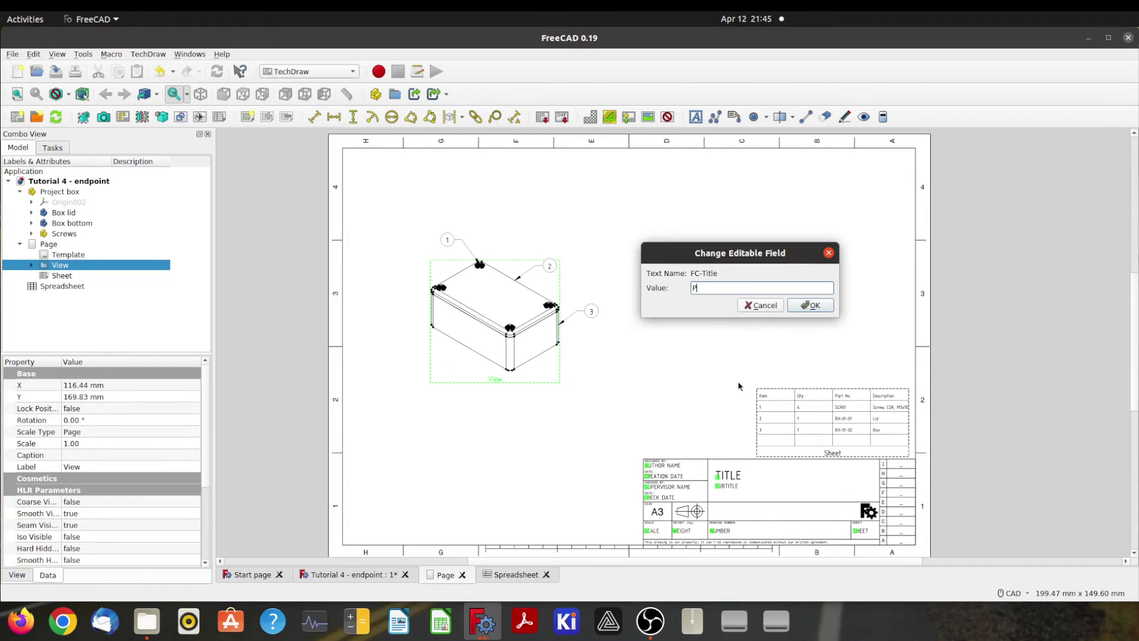
pyautogui.write('roject Box')
pyautogui.click(812, 311)
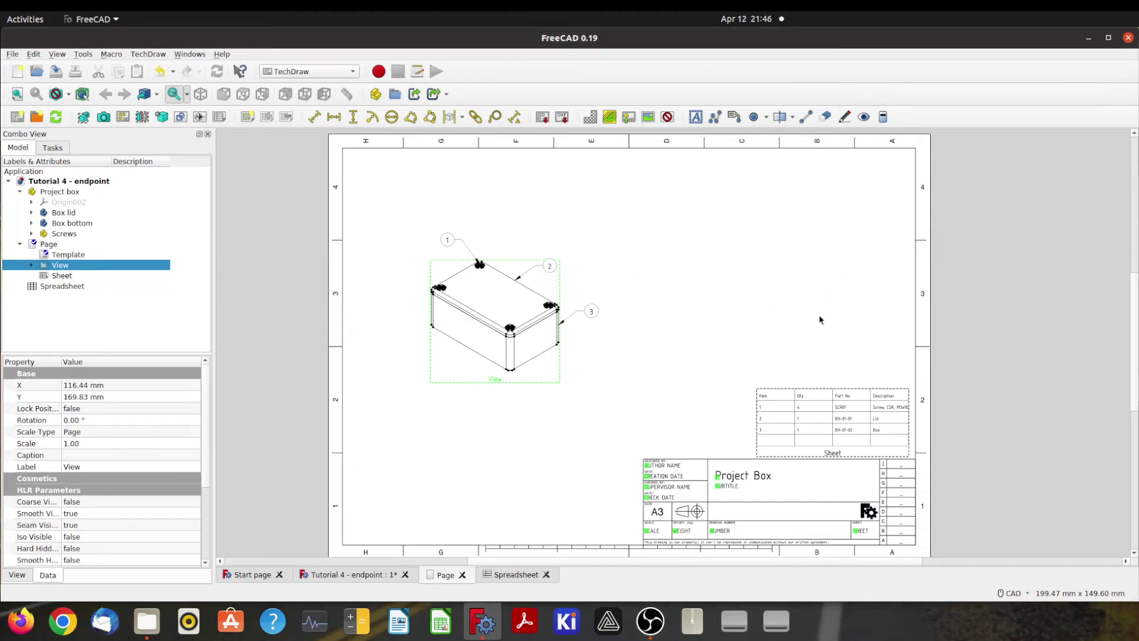
pyautogui.click(717, 486)
pyautogui.write('Asse')
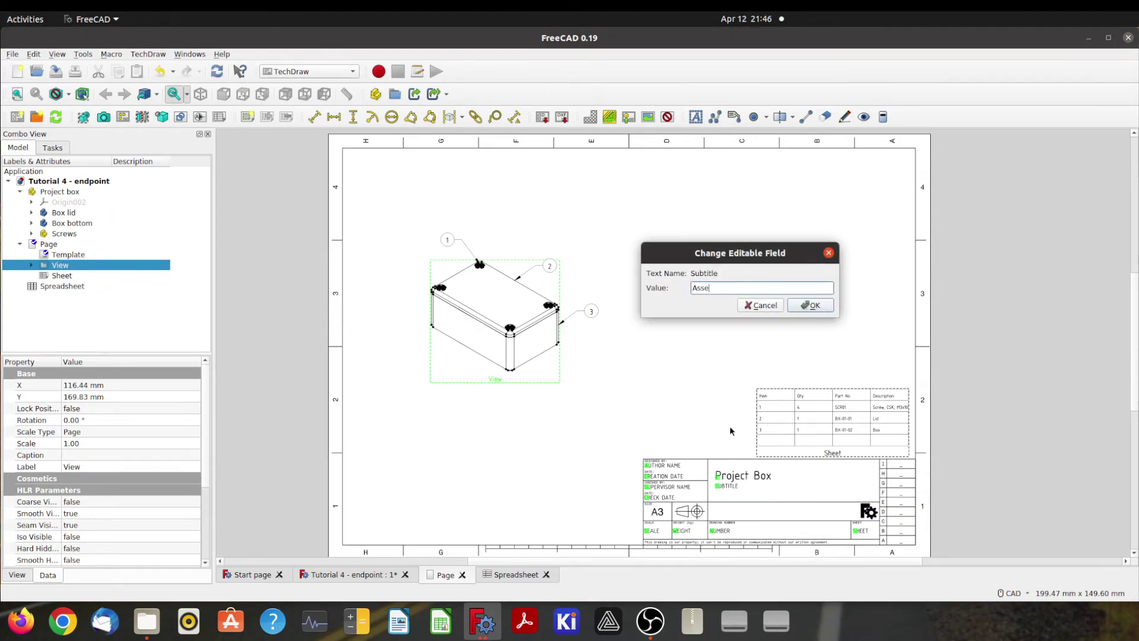
pyautogui.write('mbly')
pyautogui.click(810, 305)
# Step: Enter the author's name in the title block and set the creation date to 1/4/2020
pyautogui.click(648, 466)
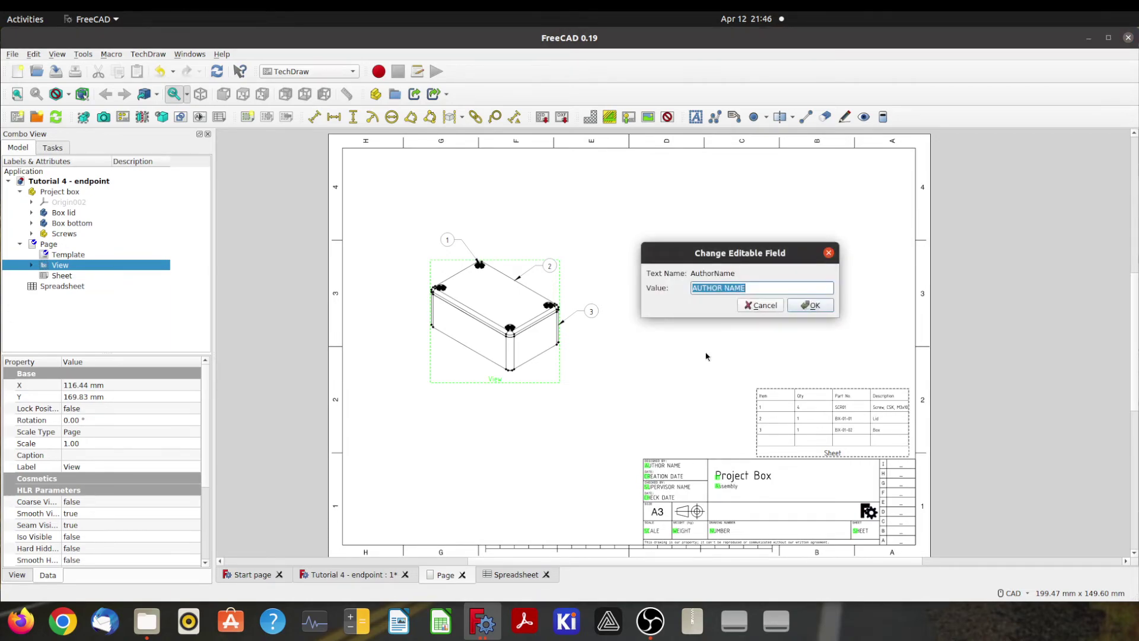
pyautogui.write('Tony')
pyautogui.click(810, 305)
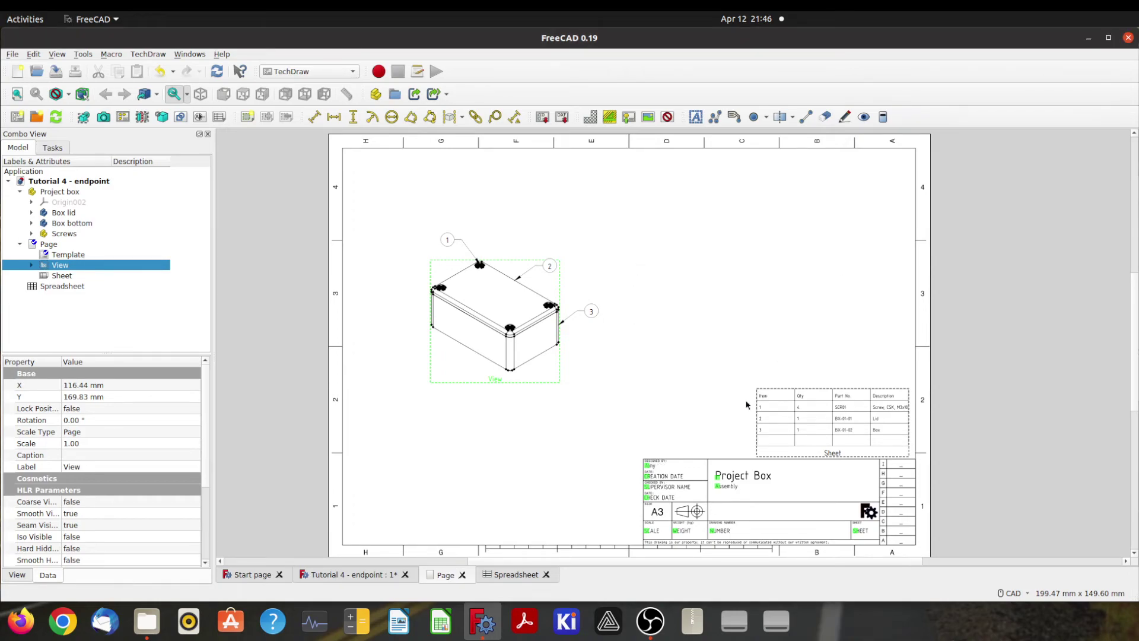
pyautogui.click(649, 477)
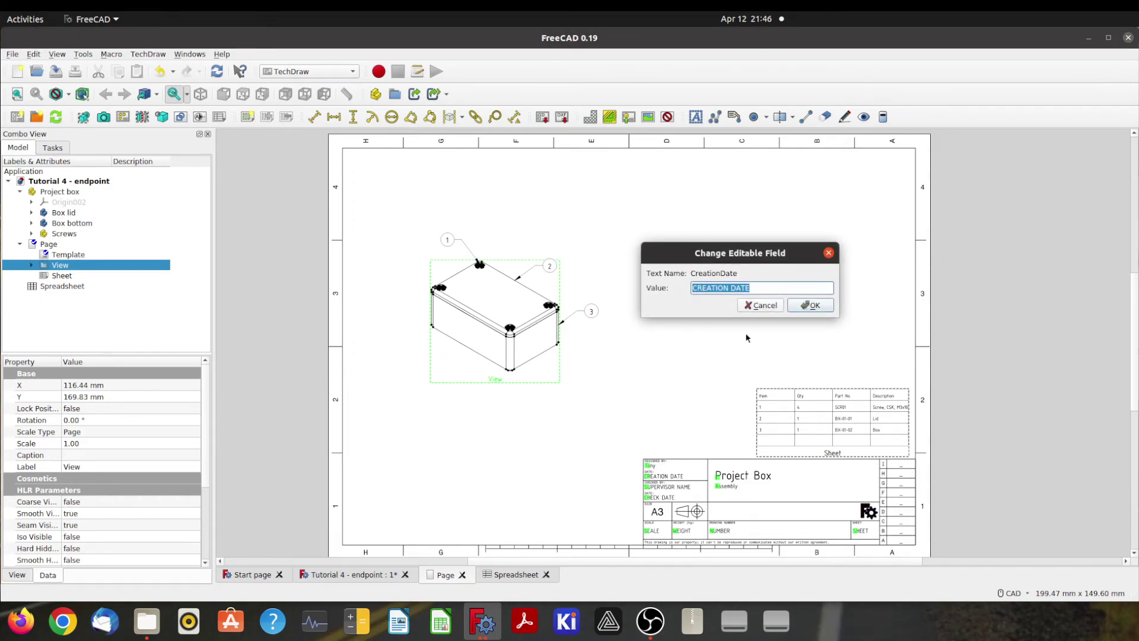
pyautogui.write('1/4/2020')
pyautogui.click(807, 305)
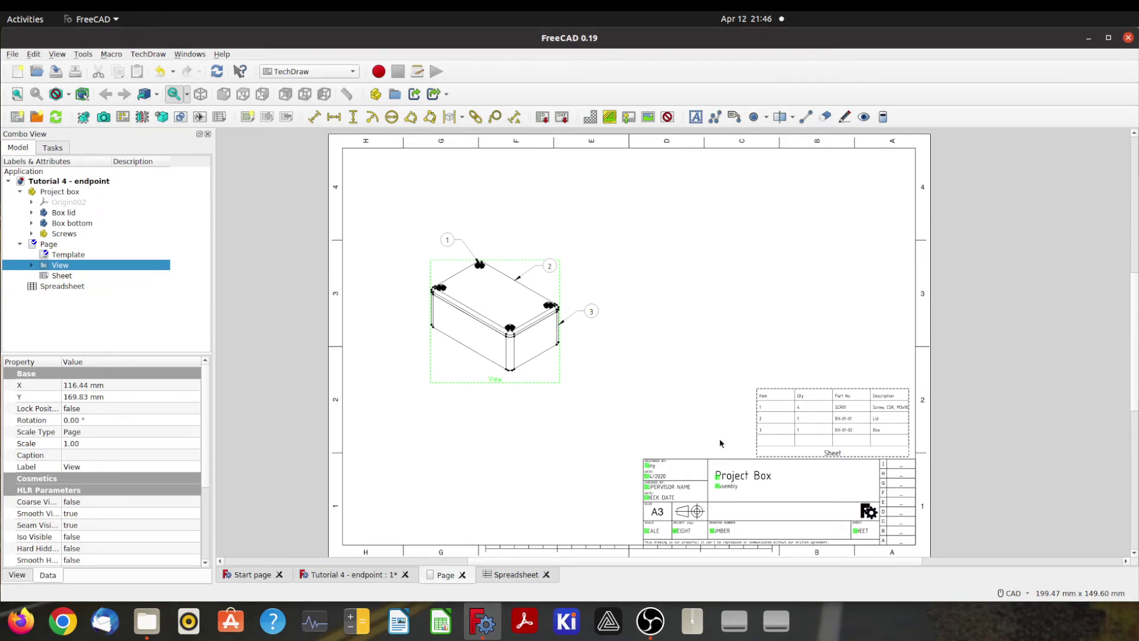
# Step: Enter the supervisor's name in the title block and set the check date to 12/4/2020
pyautogui.click(647, 490)
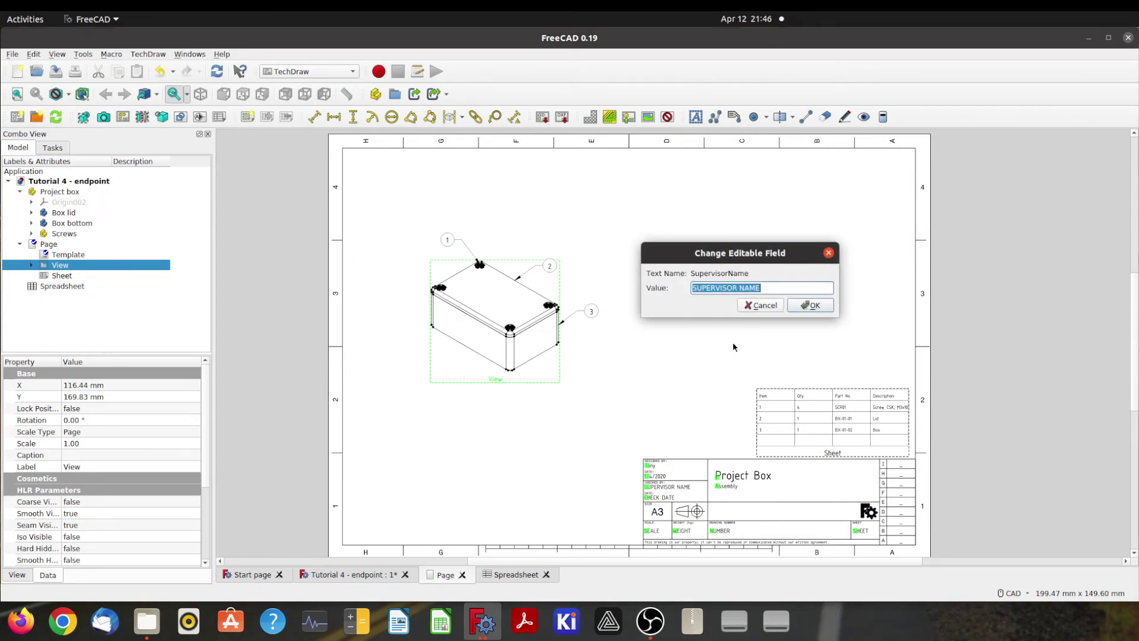
pyautogui.write('Tony')
pyautogui.click(811, 305)
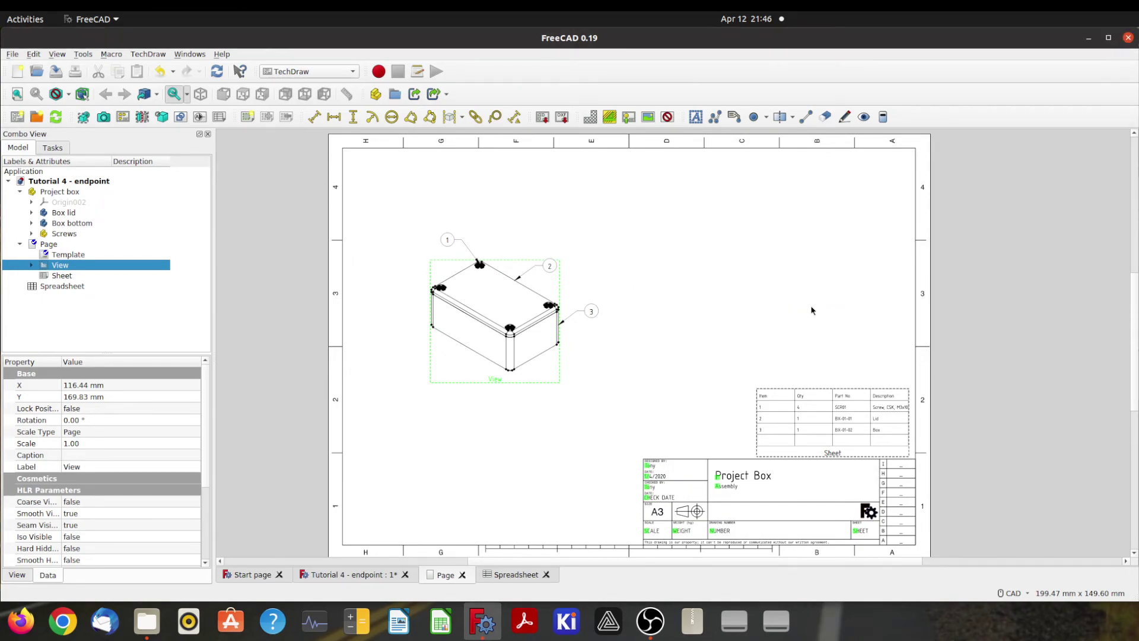
pyautogui.click(647, 500)
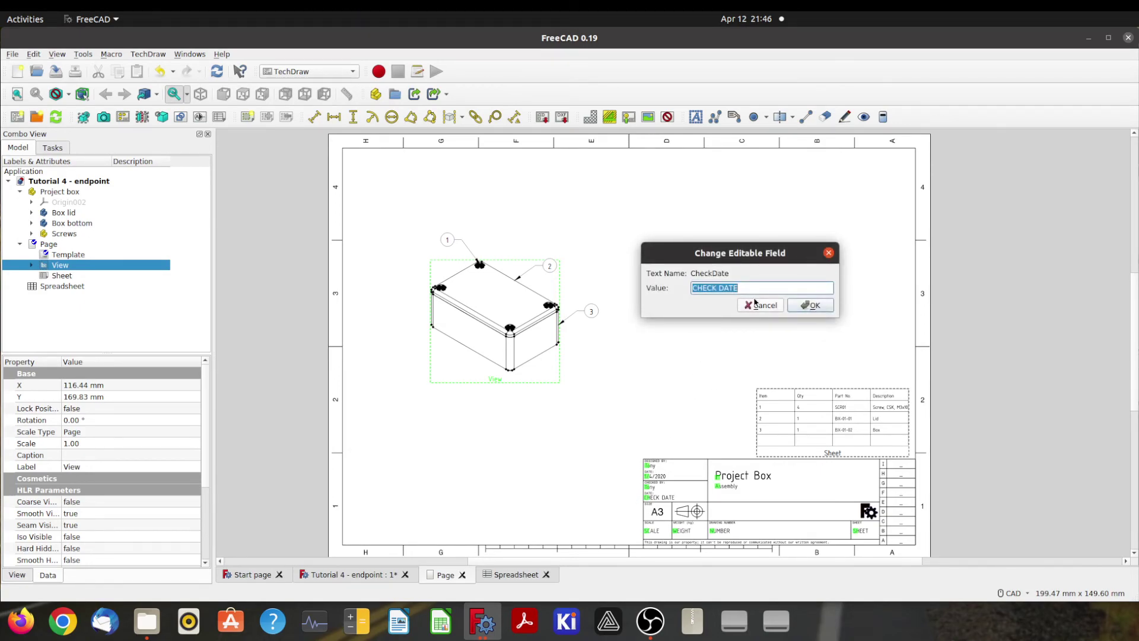
pyautogui.write('12/4/2020')
pyautogui.click(800, 305)
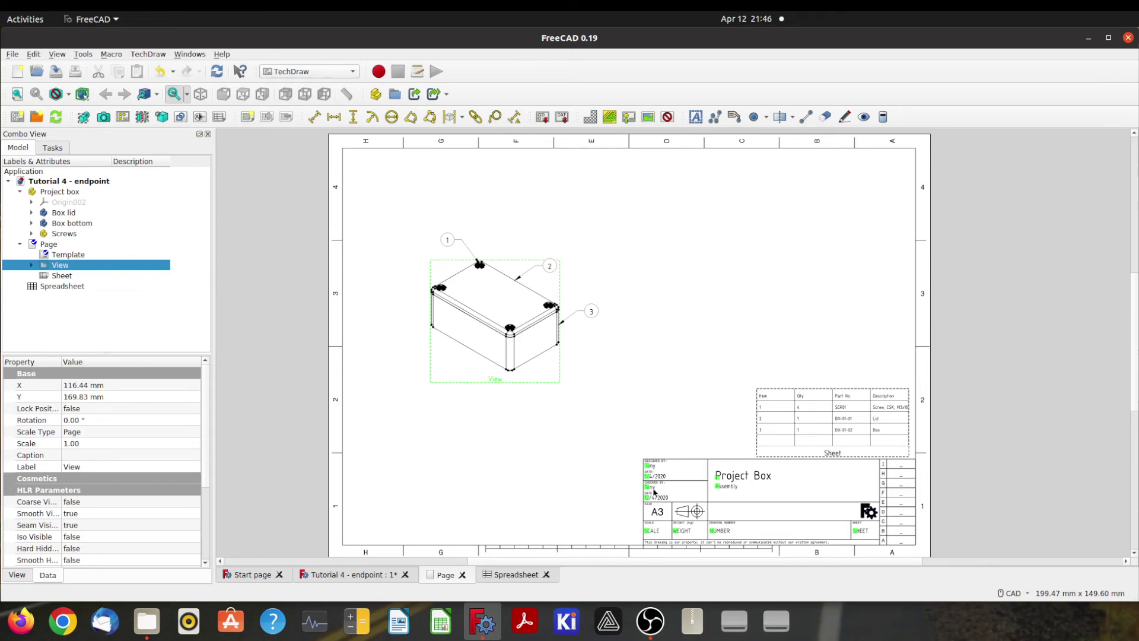
# Step: Set the title block's scale to NTS and its weight to 50g
pyautogui.click(647, 532)
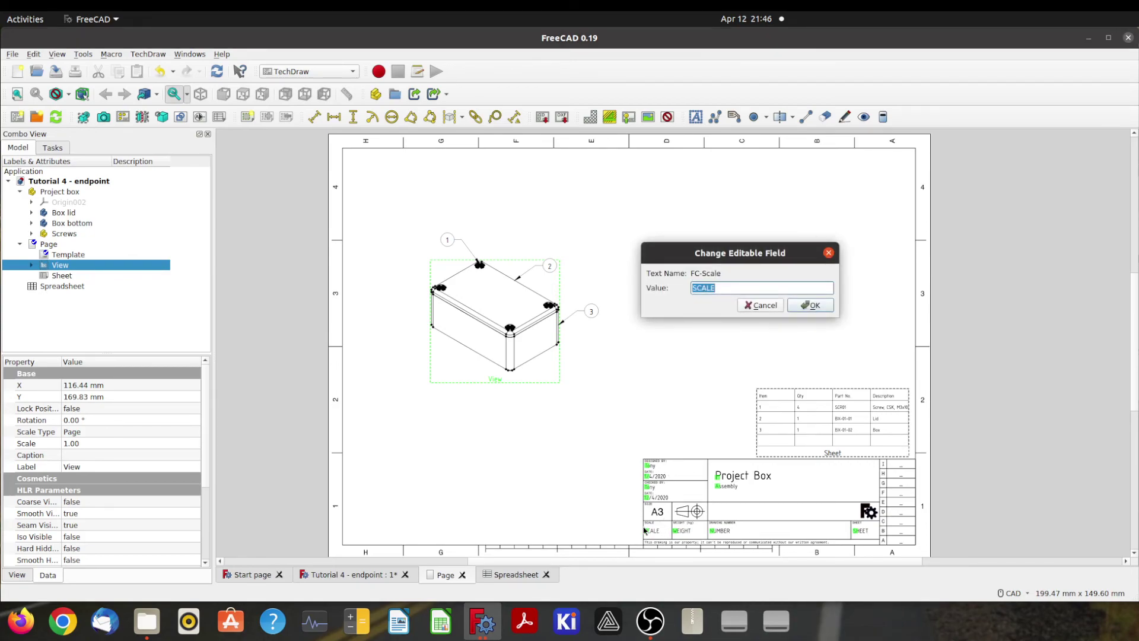
pyautogui.write('NTS')
pyautogui.click(810, 304)
pyautogui.click(676, 532)
pyautogui.write('50g')
pyautogui.click(810, 305)
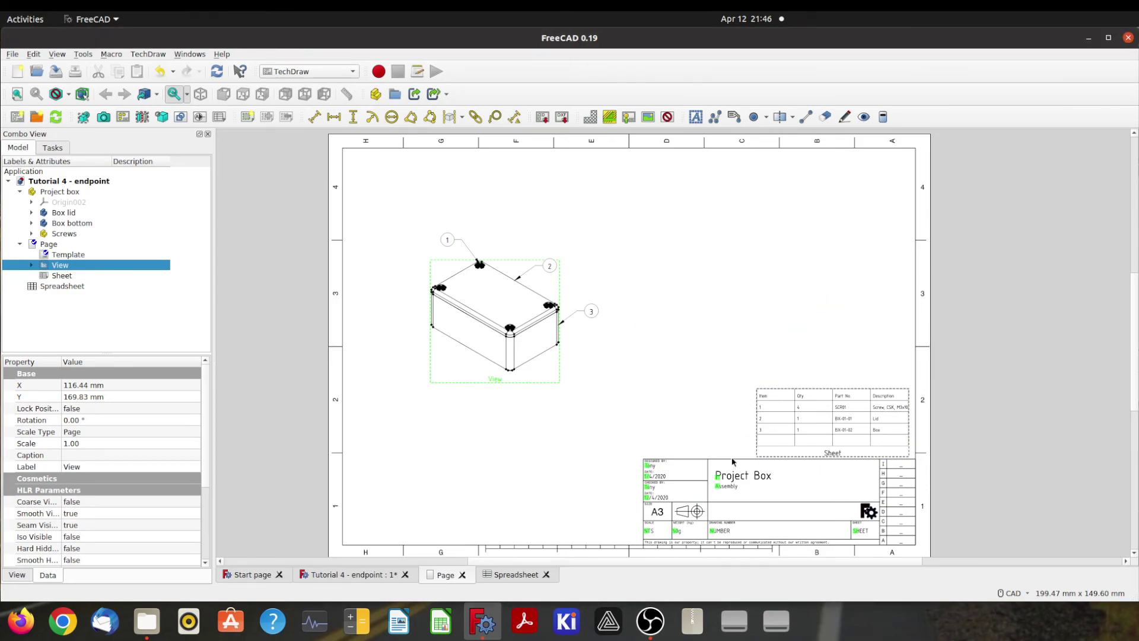
# Step: Set the title block's drawing number to BX-01 and its sheet number to 1/4
pyautogui.click(711, 531)
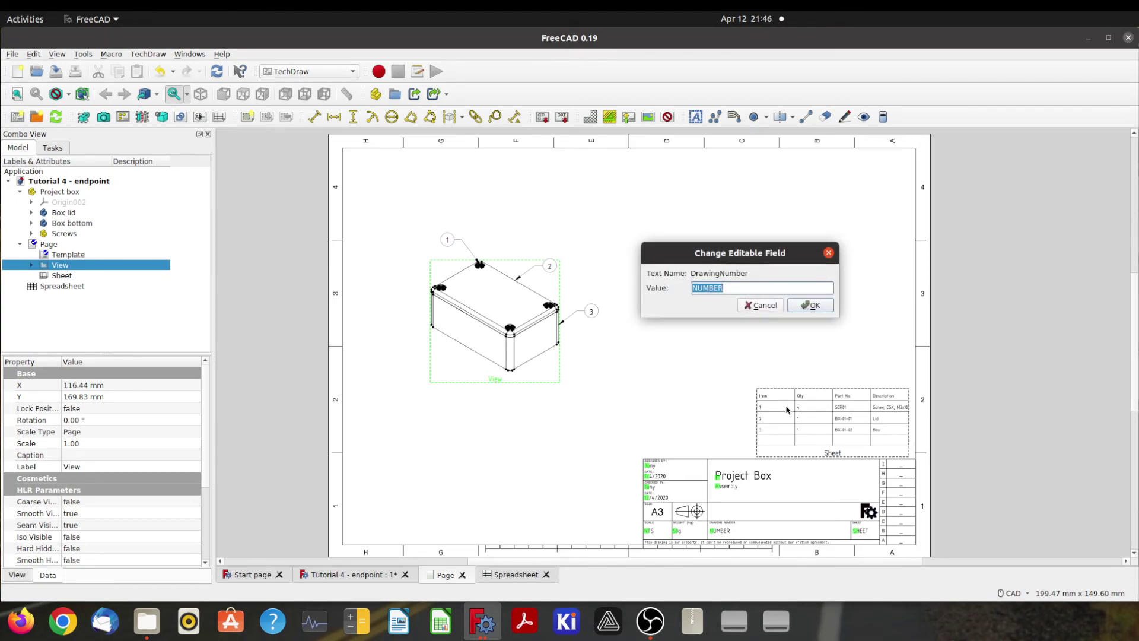
pyautogui.write('BX-01')
pyautogui.click(807, 304)
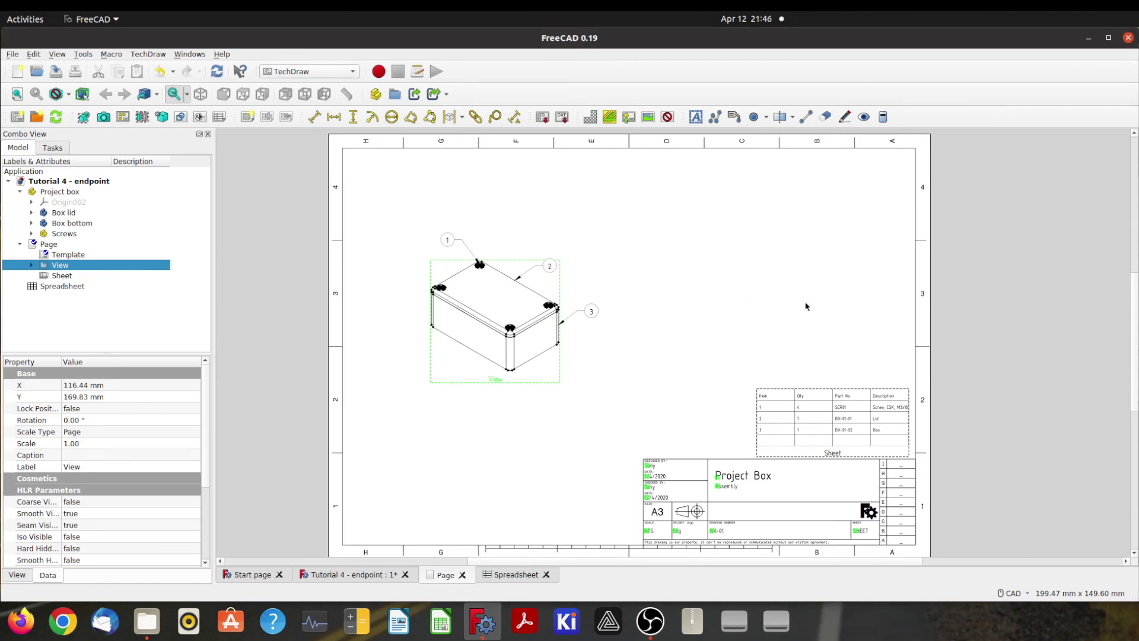
pyautogui.click(859, 533)
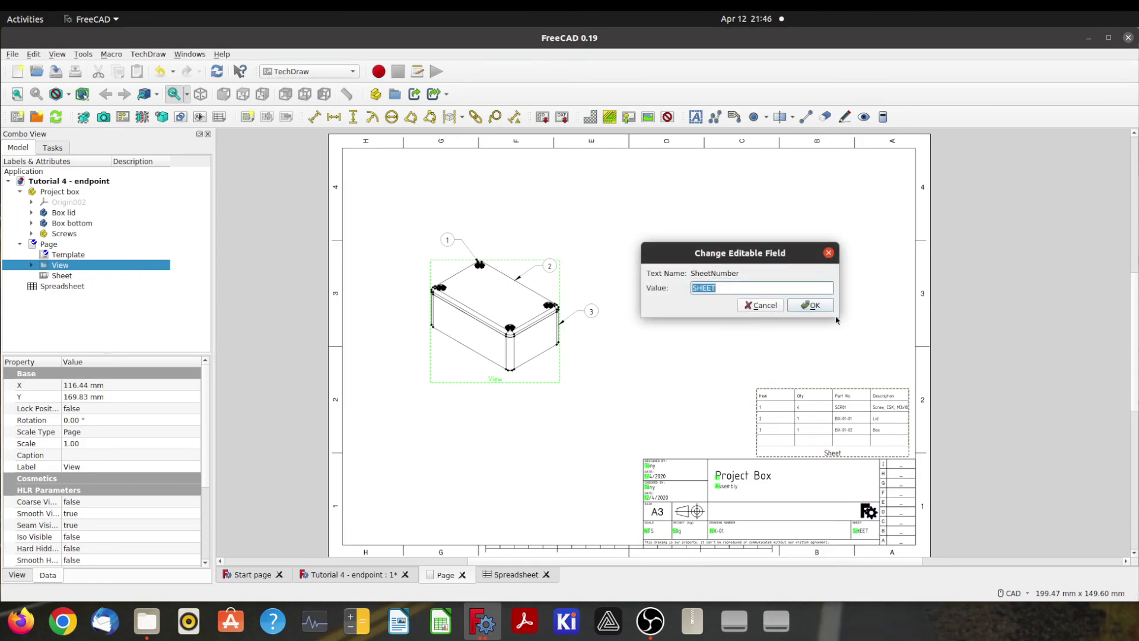
pyautogui.write('1/4')
pyautogui.click(807, 304)
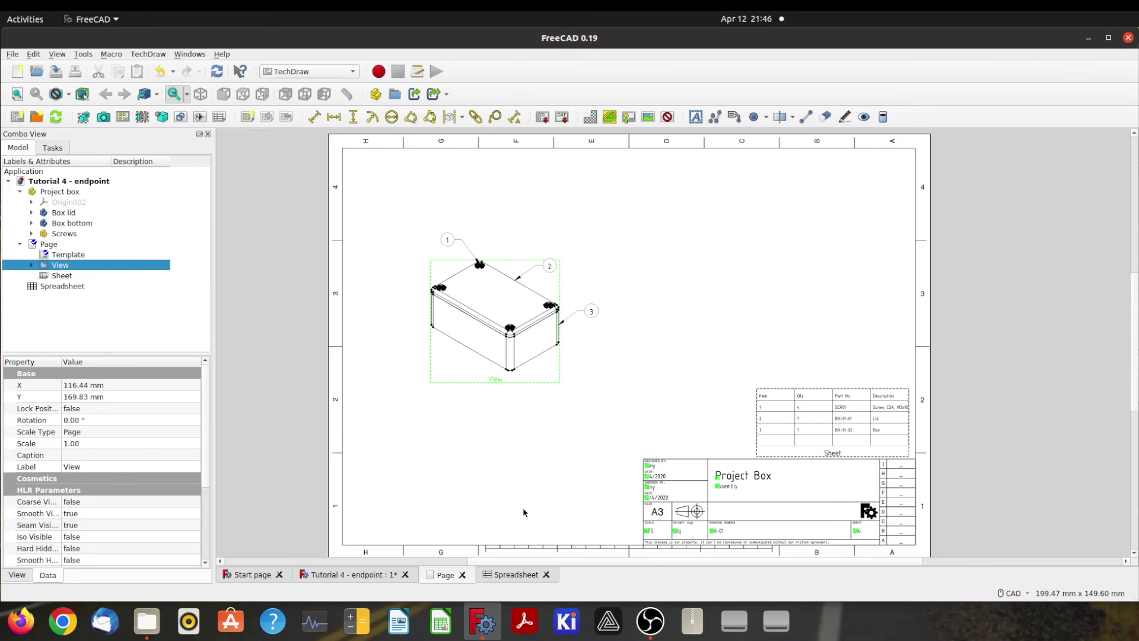
# Step: Reword the title block's sheet number as 1 of 4
pyautogui.click(857, 532)
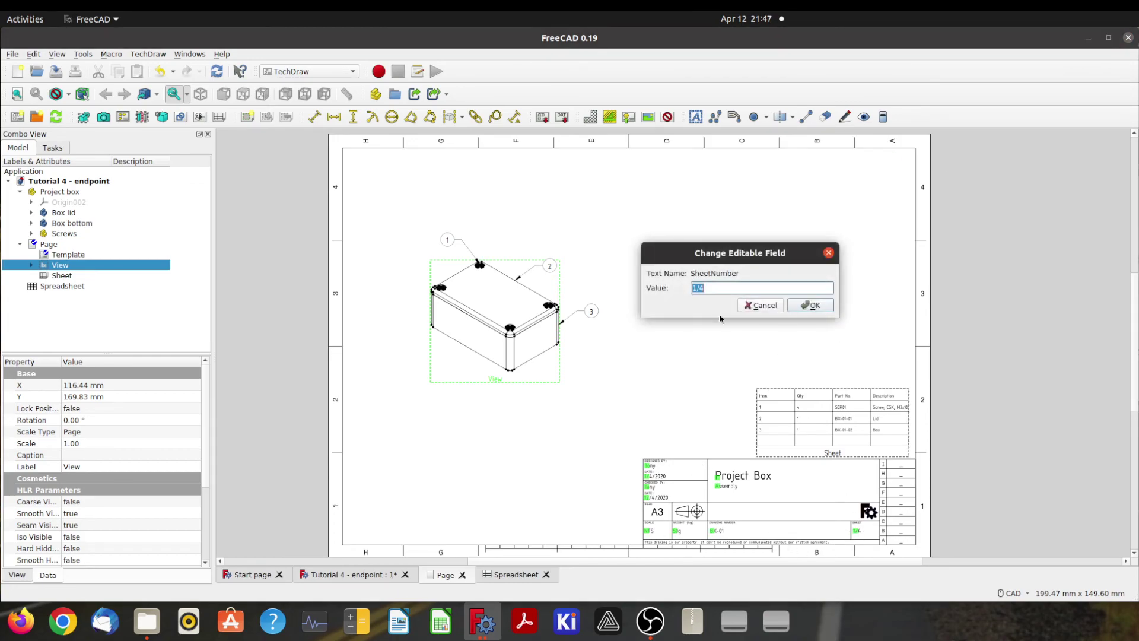
pyautogui.click(699, 288)
pyautogui.press('BackSpace')
pyautogui.write('of')
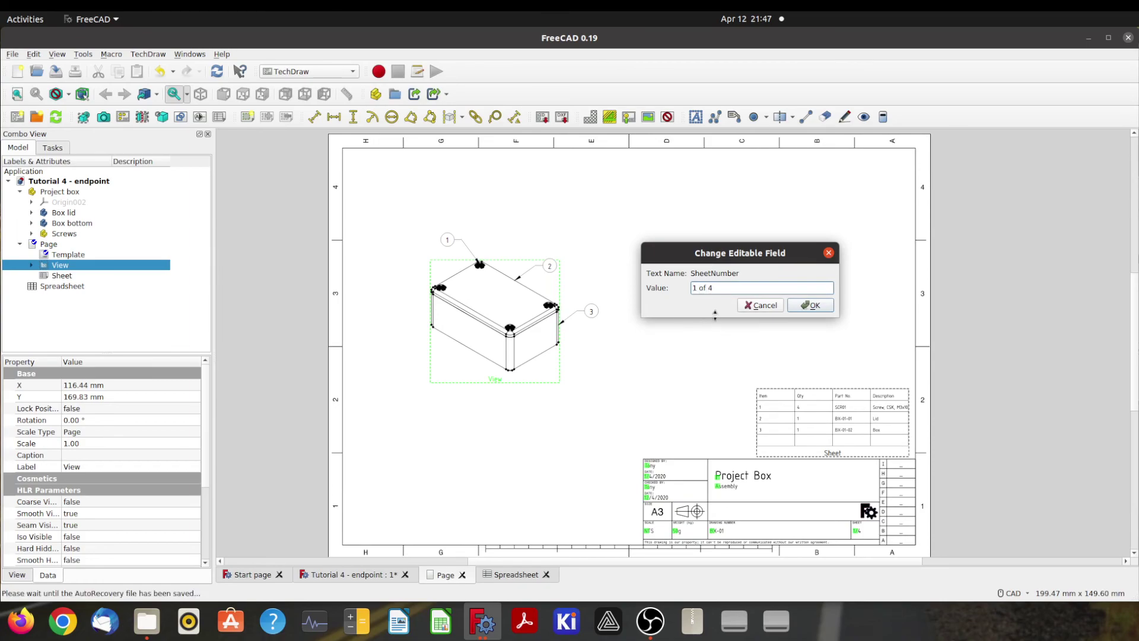
pyautogui.click(806, 304)
# Step: Clear the selection and hide the view frames on the A3 page
pyautogui.click(765, 403)
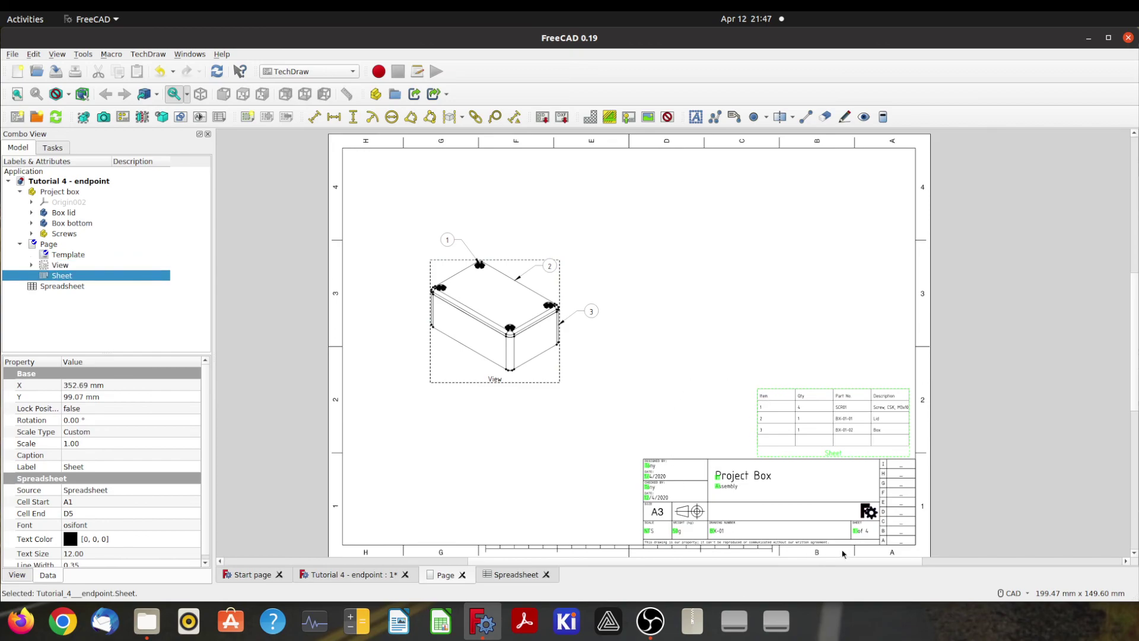
pyautogui.click(696, 276)
pyautogui.rightClick(711, 199)
pyautogui.click(736, 206)
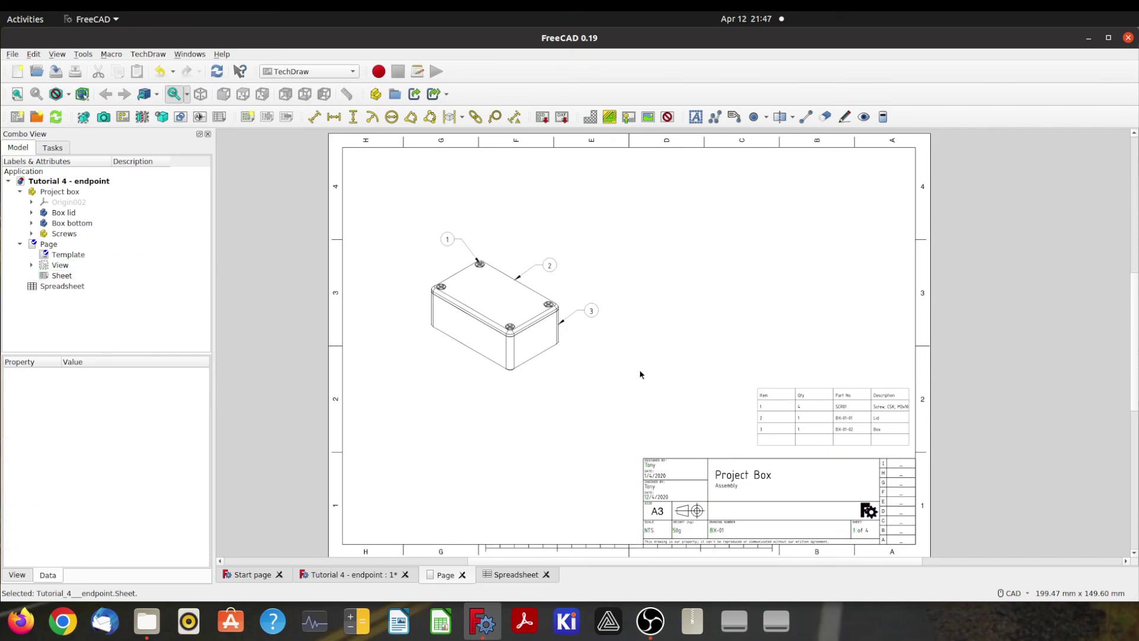